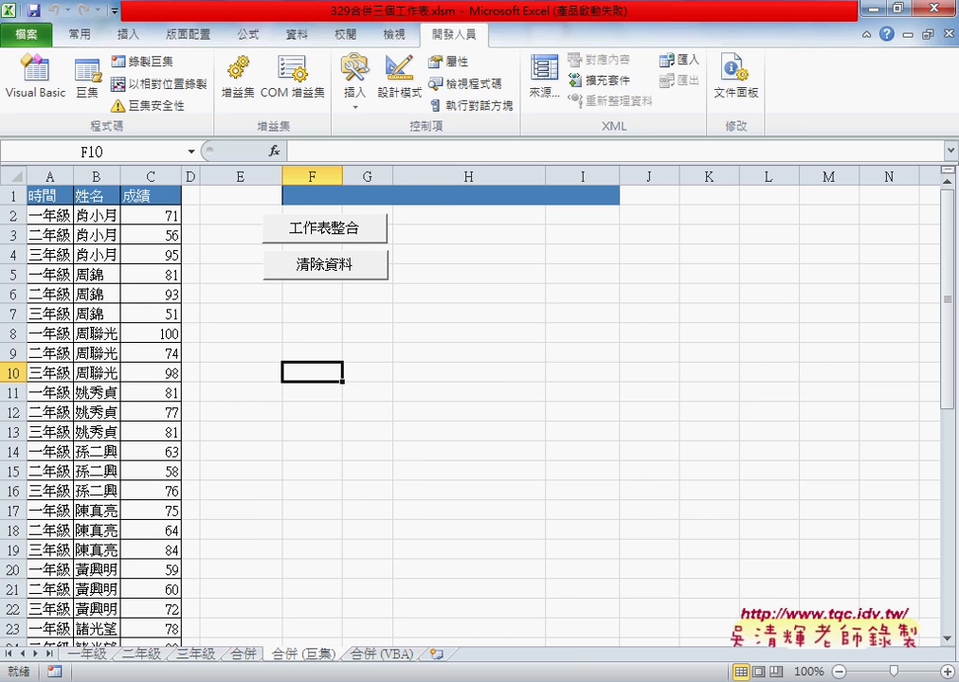
# - Open the VBA editor to view the 排序 macro, then bring up the 329合併三個工作表 Google Doc
pyautogui.hotkey('alt', 'F11')
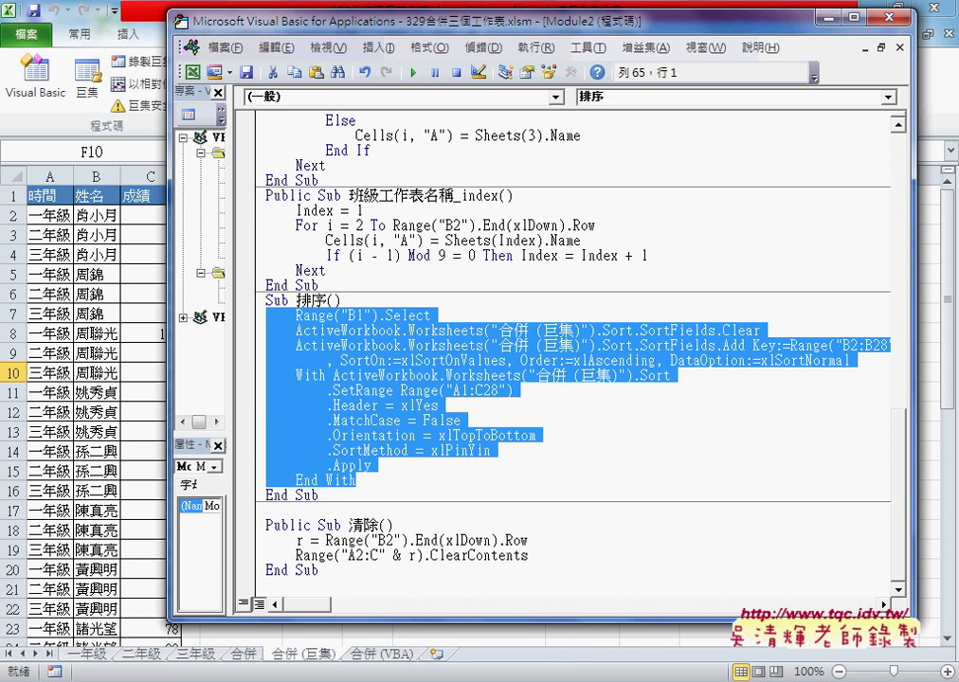
pyautogui.click(154, 492)
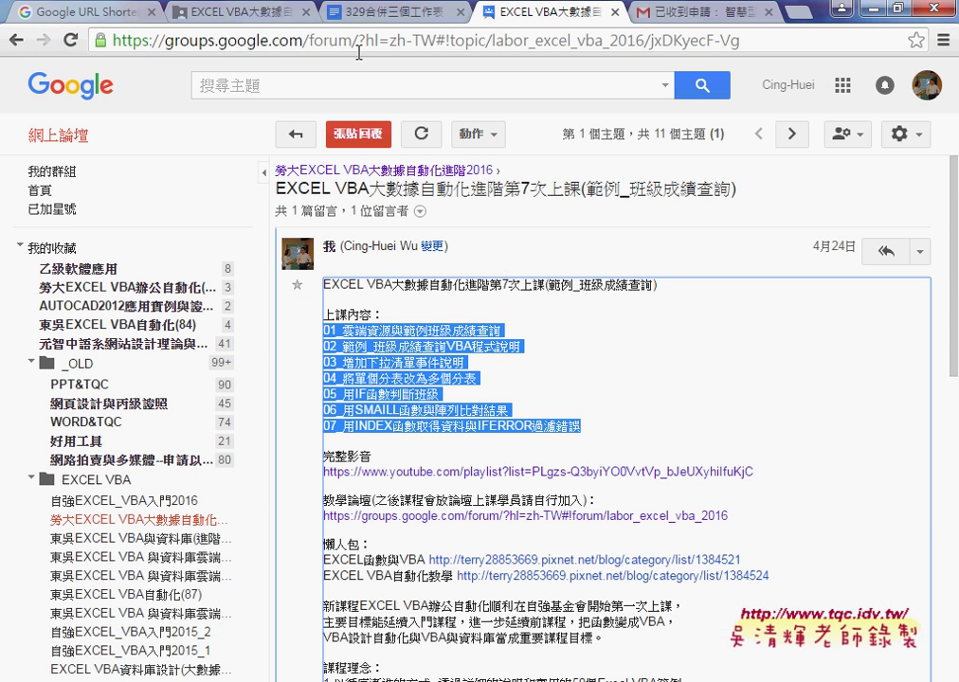
pyautogui.click(379, 13)
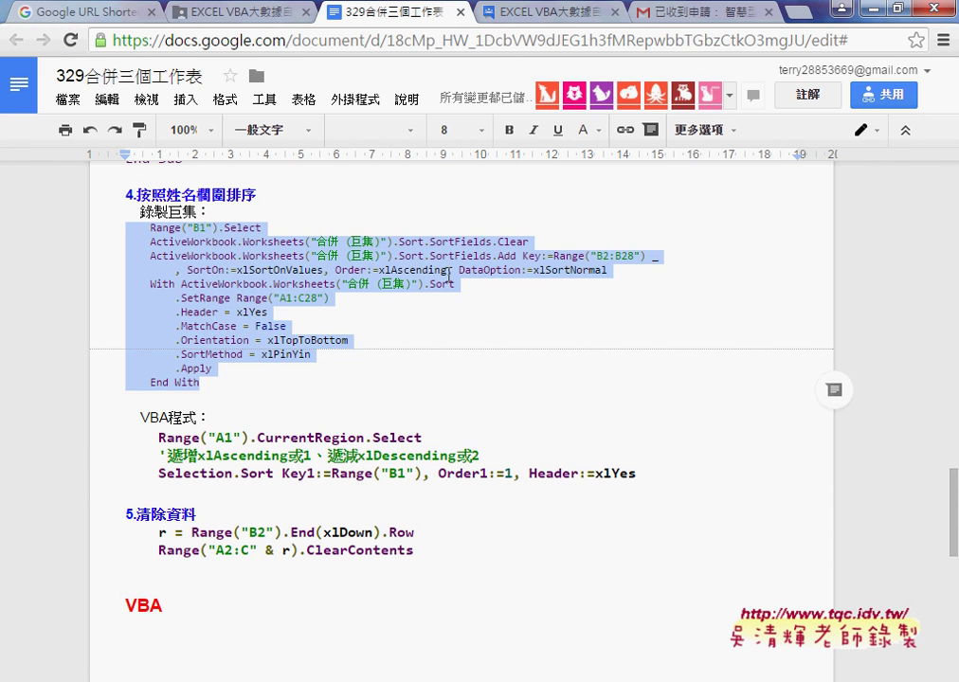
# - Change the recorded sort macro block in the notes from font size 8 to 10
pyautogui.click(370, 308)
pyautogui.moveTo(201, 382); pyautogui.dragTo(125, 228)
pyautogui.moveTo(637, 472); pyautogui.dragTo(85, 445)
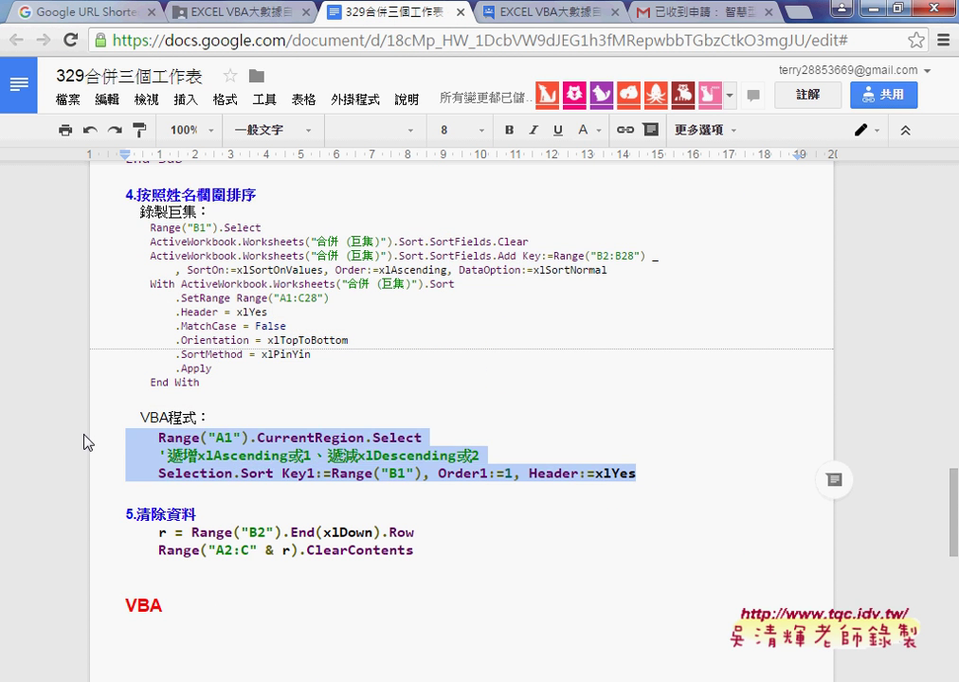
pyautogui.click(244, 438)
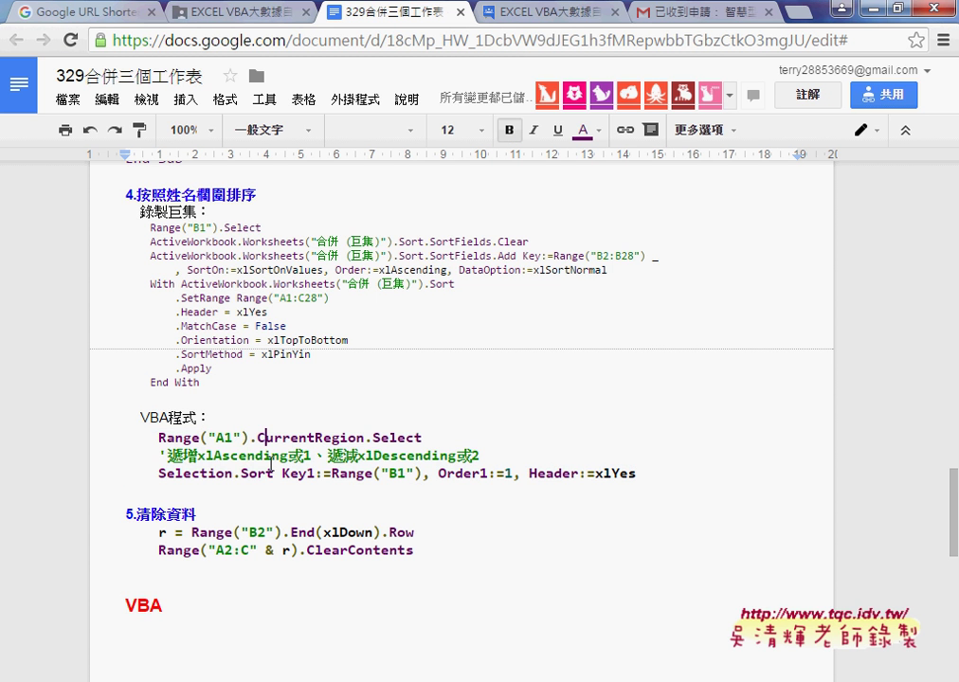
pyautogui.click(272, 473)
pyautogui.moveTo(200, 382); pyautogui.dragTo(104, 230)
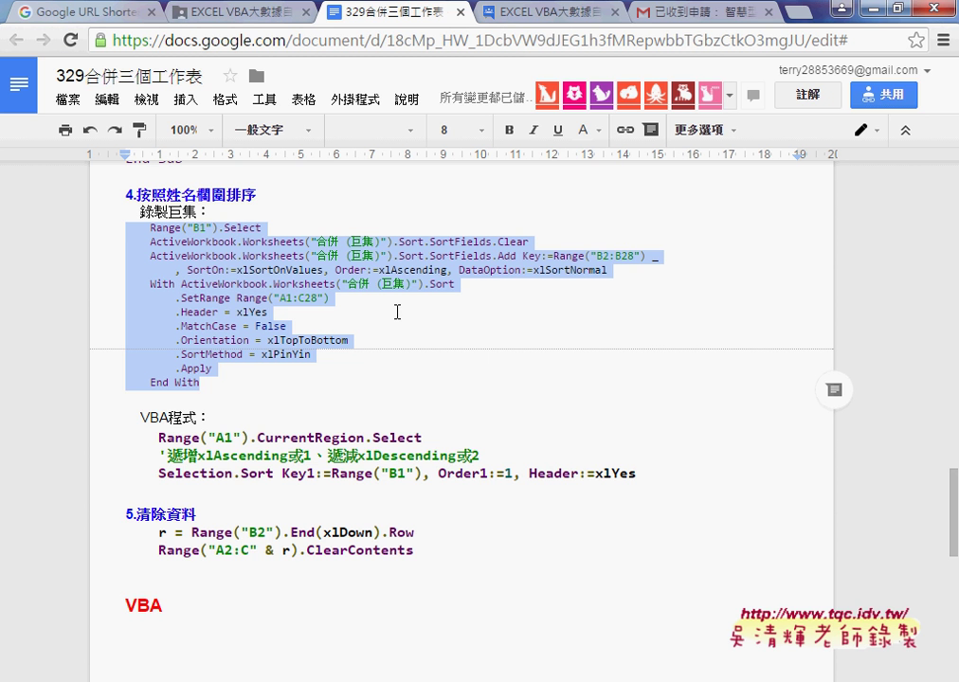
pyautogui.click(482, 130)
pyautogui.click(474, 212)
pyautogui.click(659, 346)
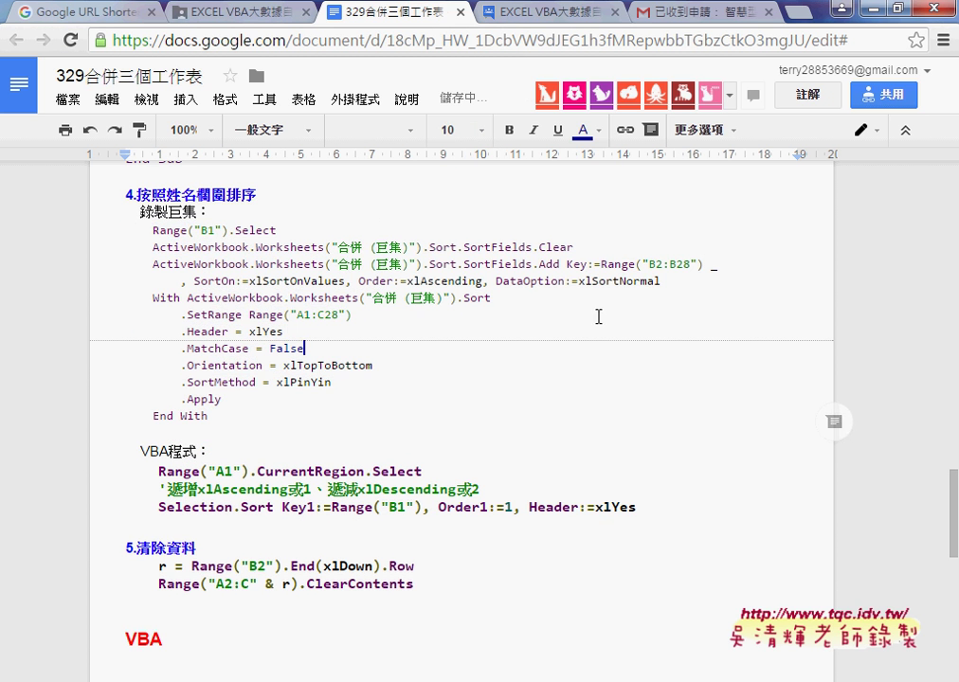
pyautogui.moveTo(678, 269); pyautogui.dragTo(692, 269)
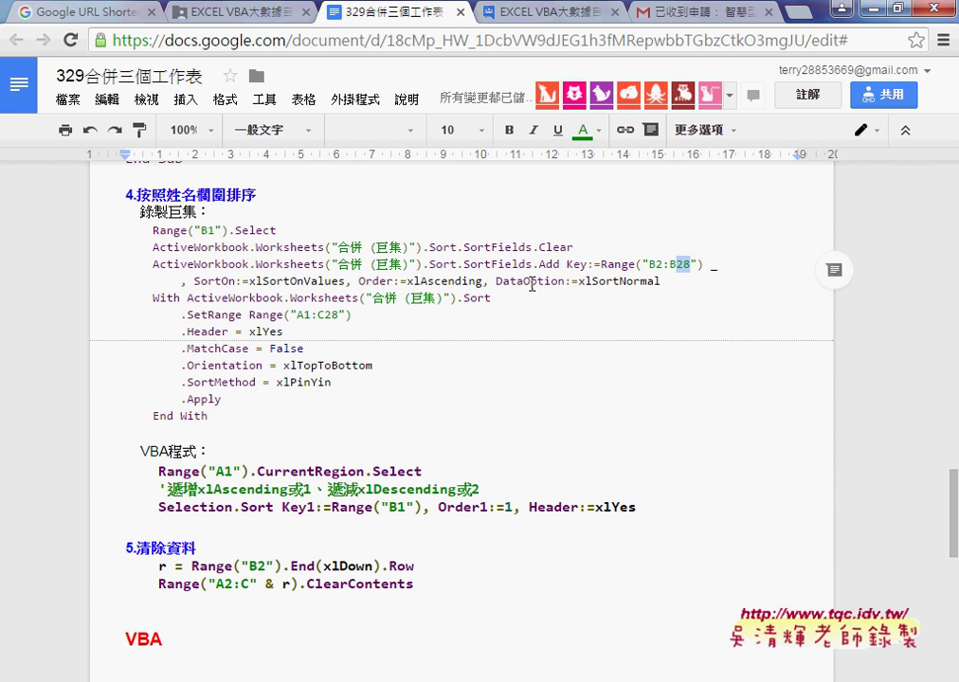
pyautogui.moveTo(324, 315); pyautogui.dragTo(339, 314)
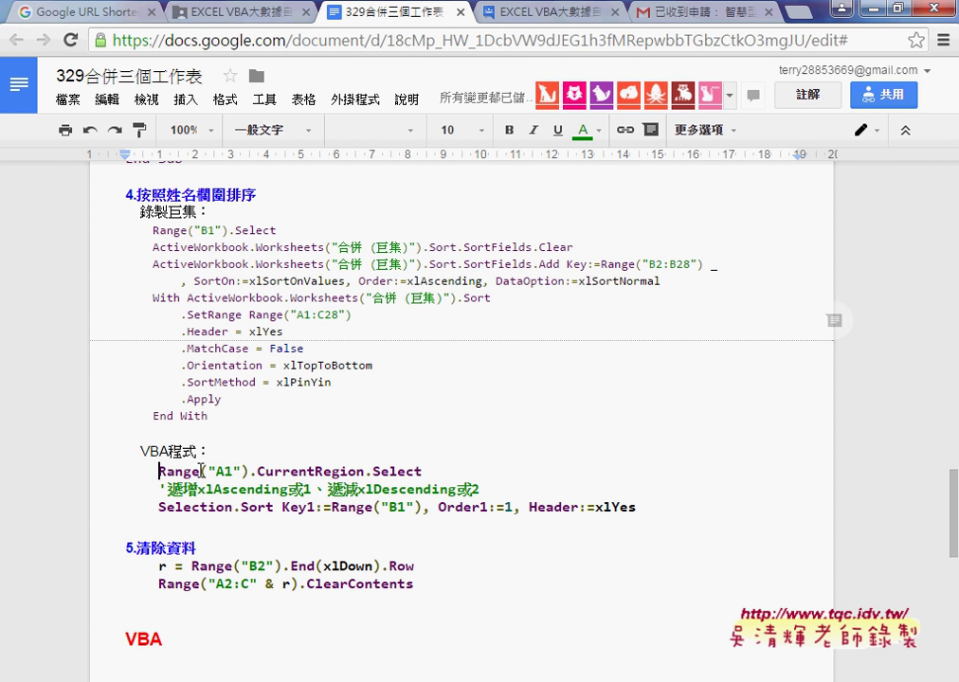
# - Highlight the CurrentRegion line and the Key1, Order1 and Header:=xlYes arguments of Selection.Sort
pyautogui.moveTo(158, 471); pyautogui.dragTo(433, 466)
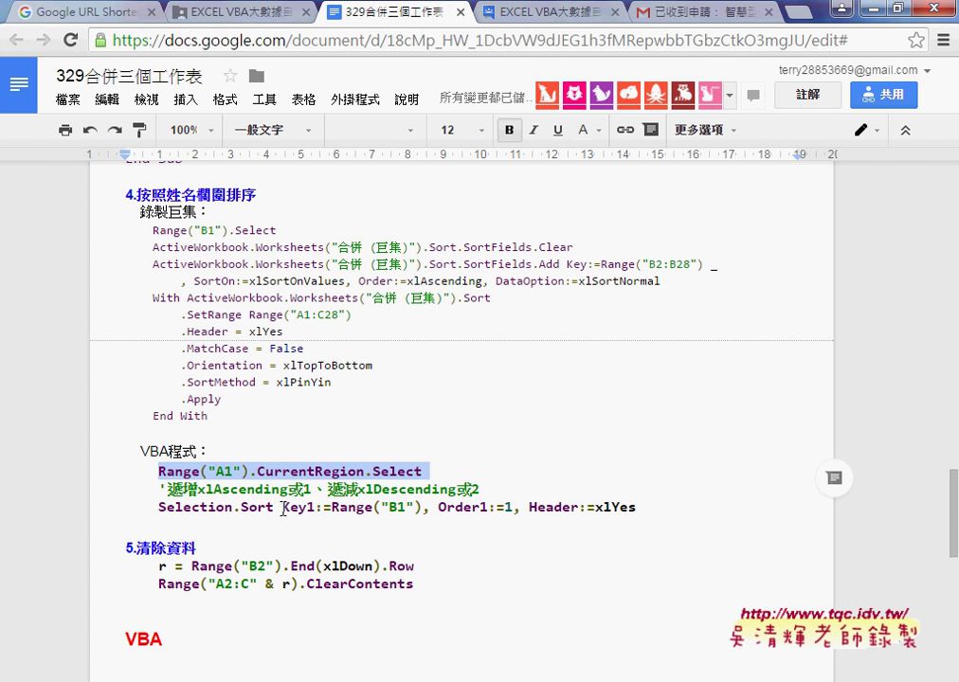
pyautogui.moveTo(281, 509); pyautogui.dragTo(420, 510)
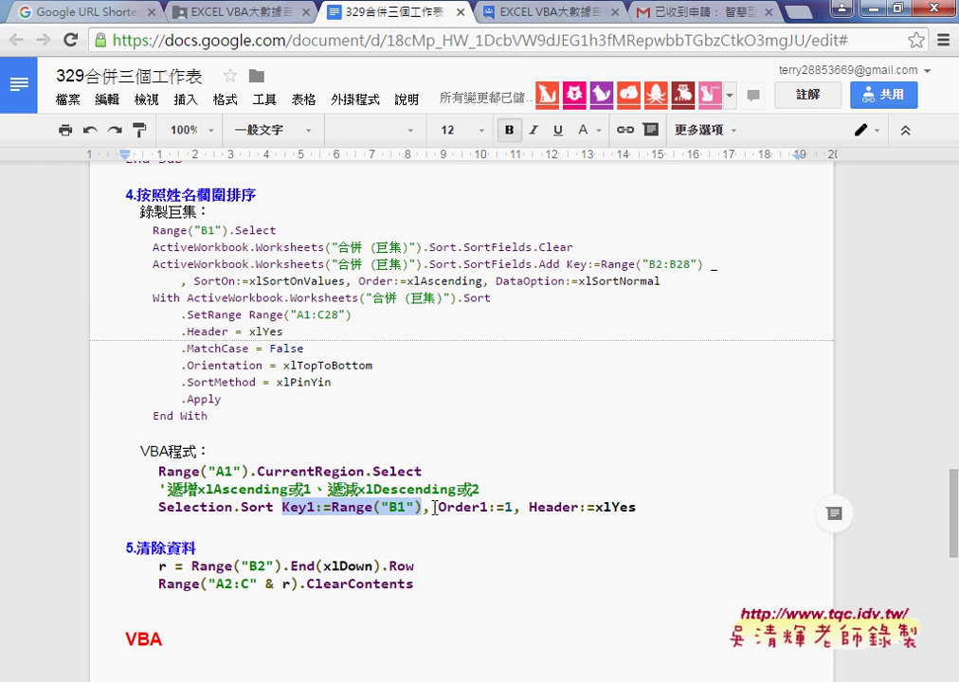
pyautogui.moveTo(437, 509); pyautogui.dragTo(515, 510)
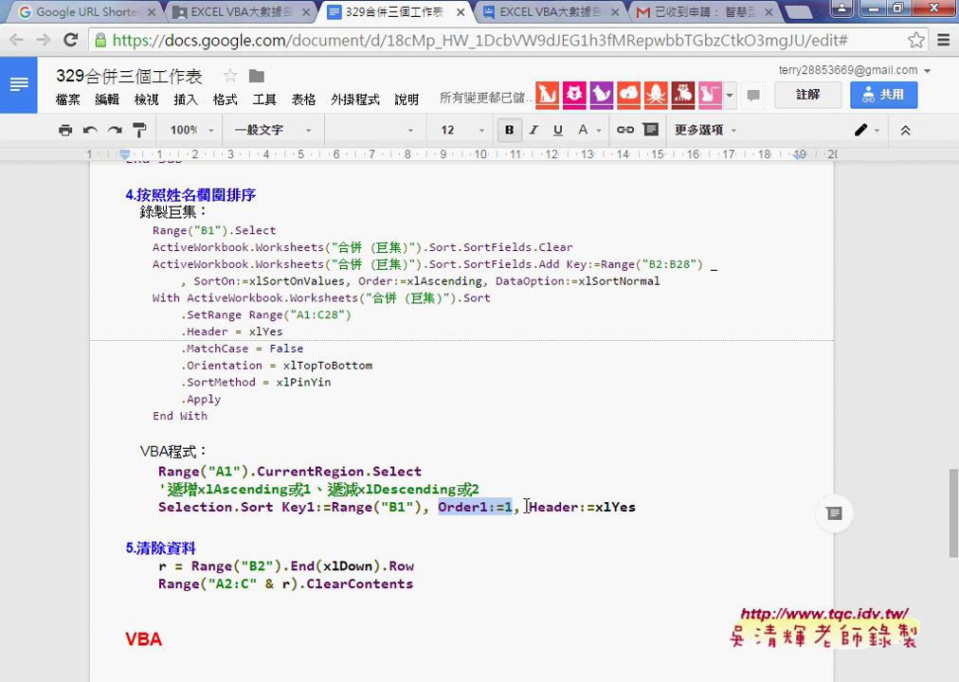
pyautogui.moveTo(527, 507); pyautogui.dragTo(634, 510)
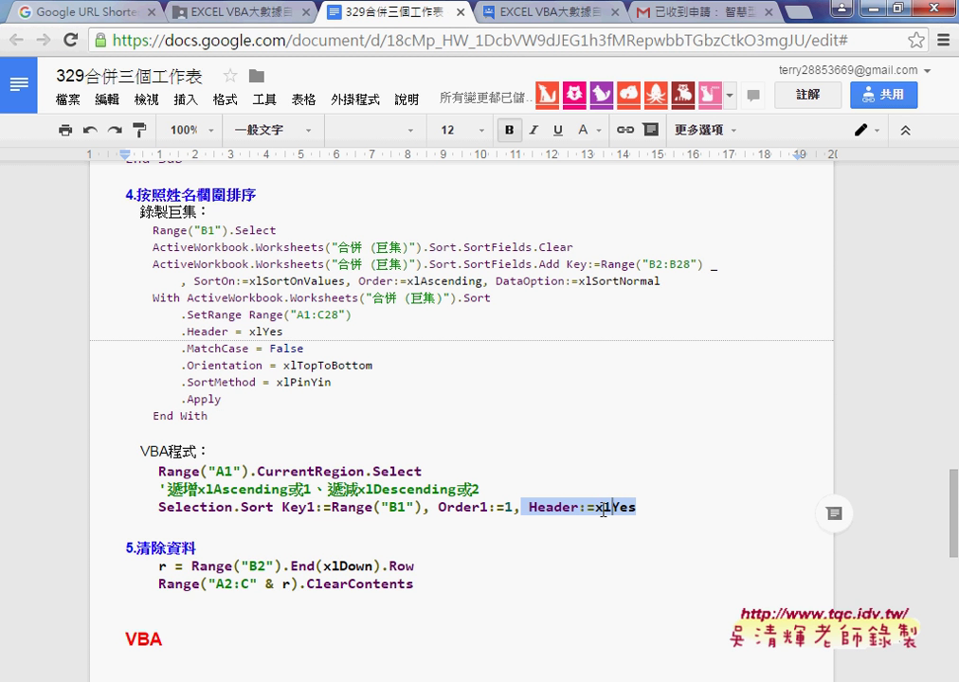
pyautogui.moveTo(648, 510); pyautogui.dragTo(132, 471)
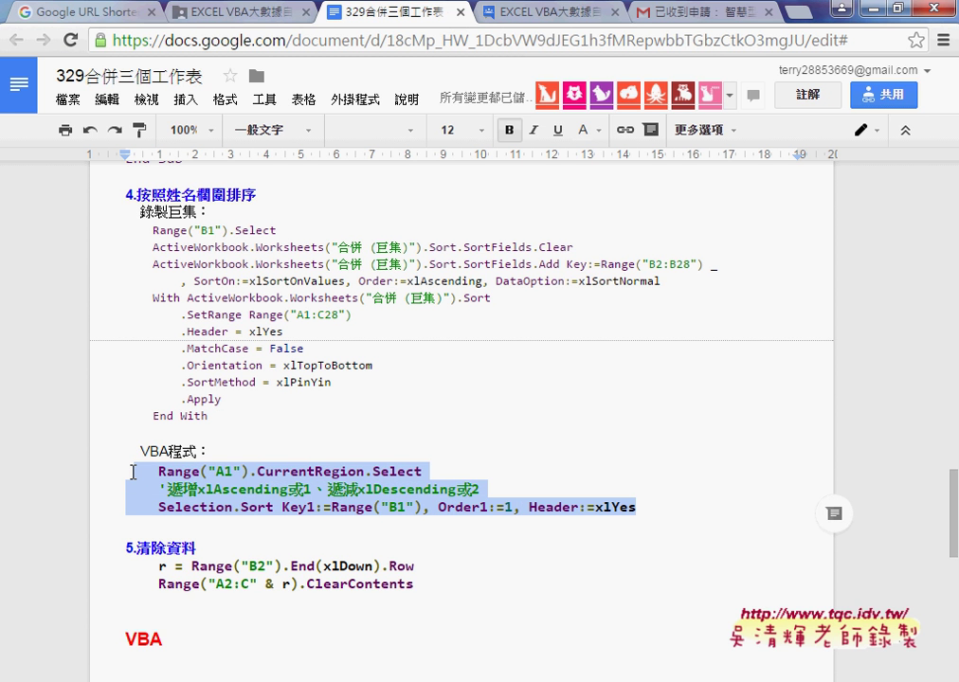
pyautogui.click(132, 470)
pyautogui.moveTo(637, 507); pyautogui.dragTo(85, 485)
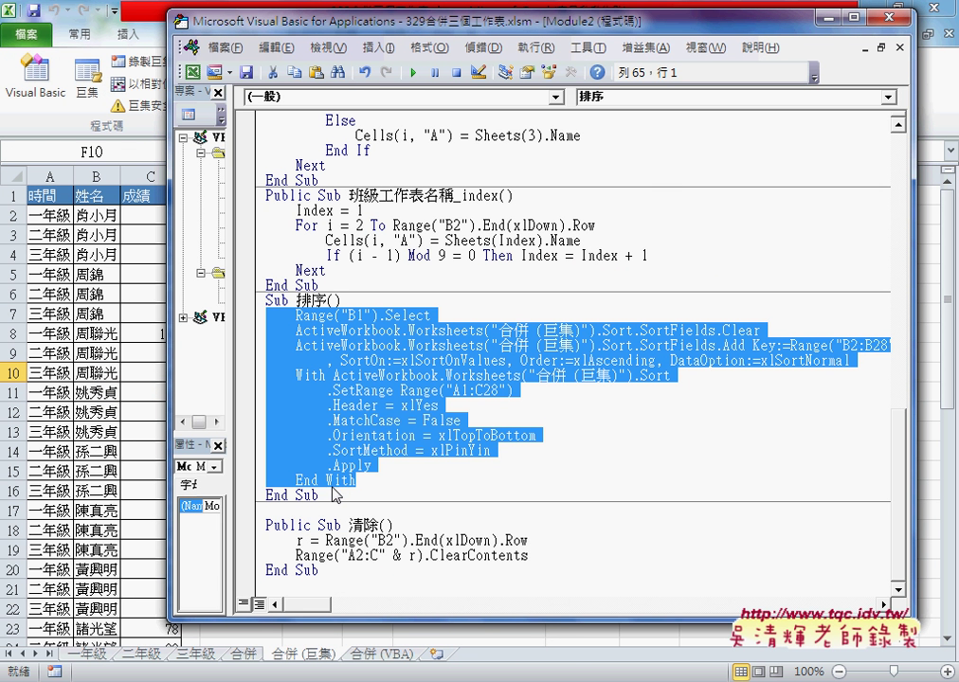
# - Duplicate Sub 排序 below End Sub and empty its body, leaving an indented blank line
pyautogui.moveTo(336, 494); pyautogui.dragTo(199, 299)
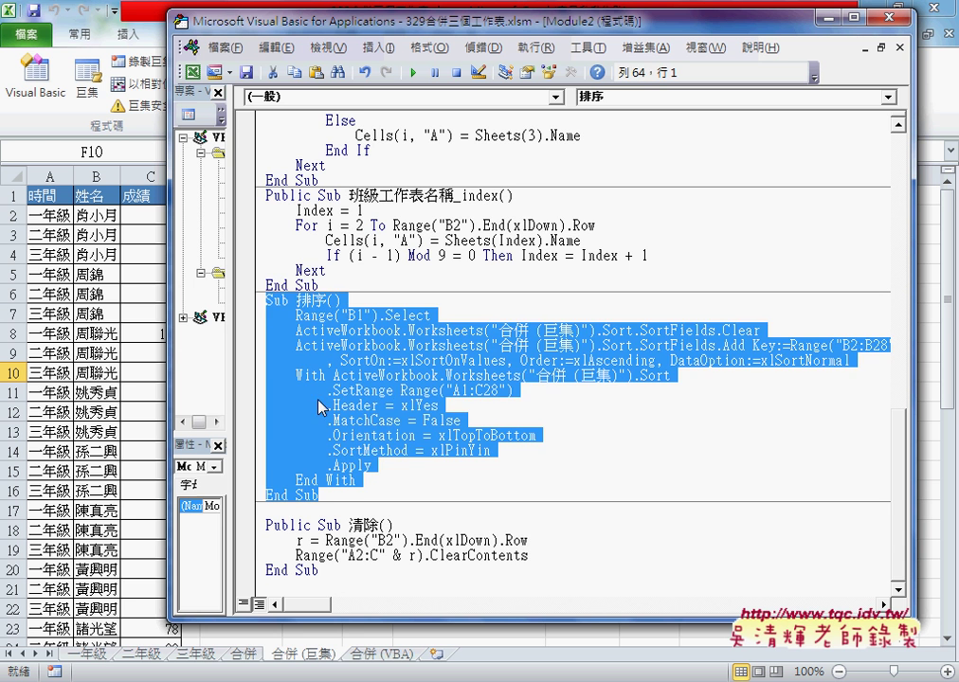
pyautogui.hotkey('ctrl', 'c')
pyautogui.click(270, 508)
pyautogui.hotkey('ctrl', 'v')
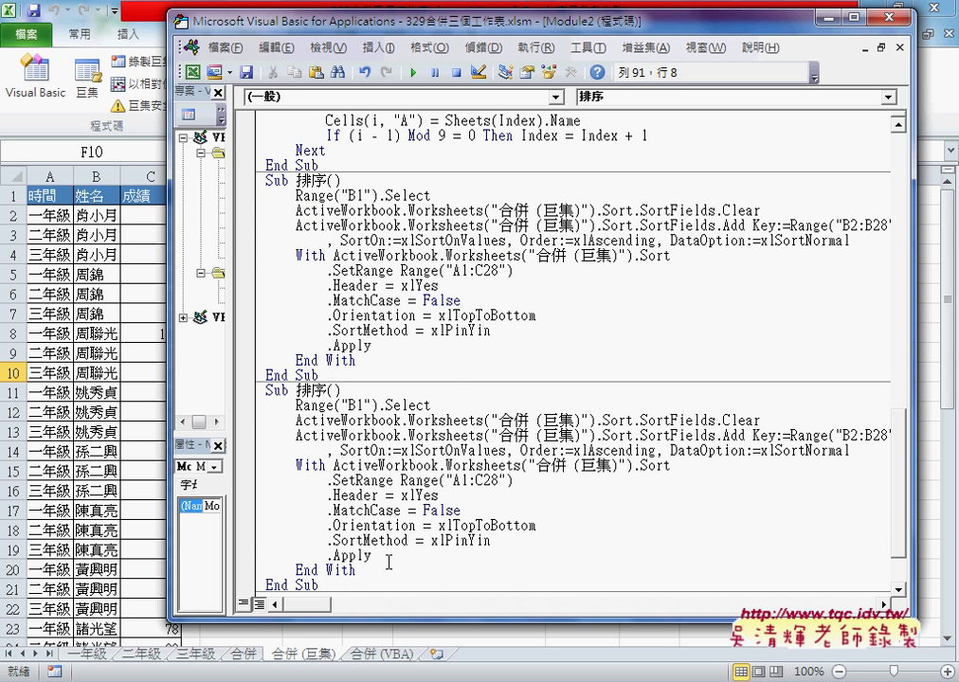
pyautogui.moveTo(389, 563); pyautogui.dragTo(254, 419)
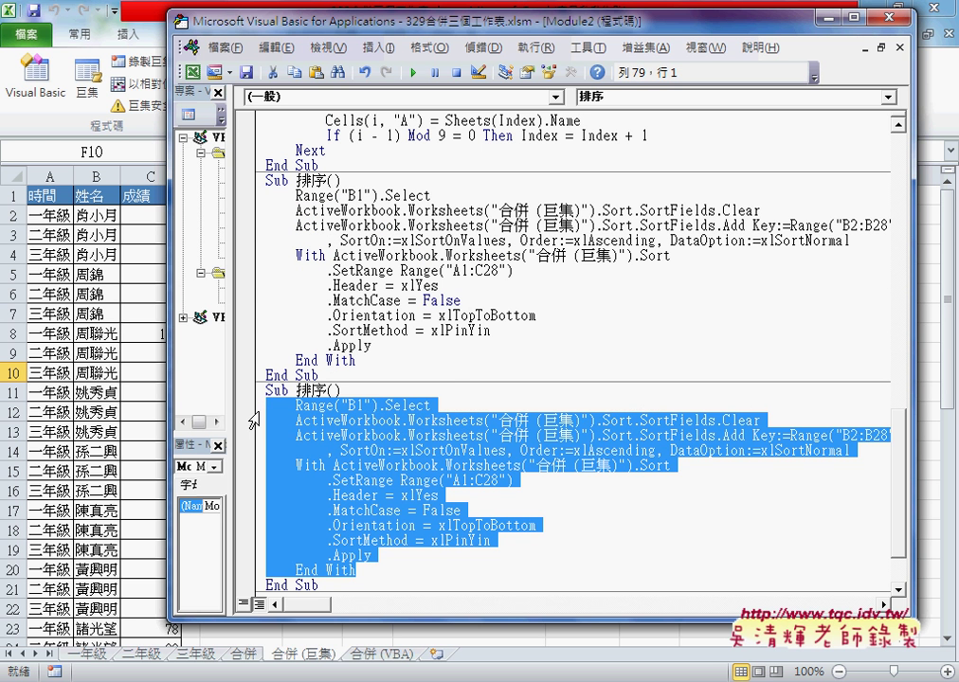
pyautogui.press('Delete')
pyautogui.press('Tab')
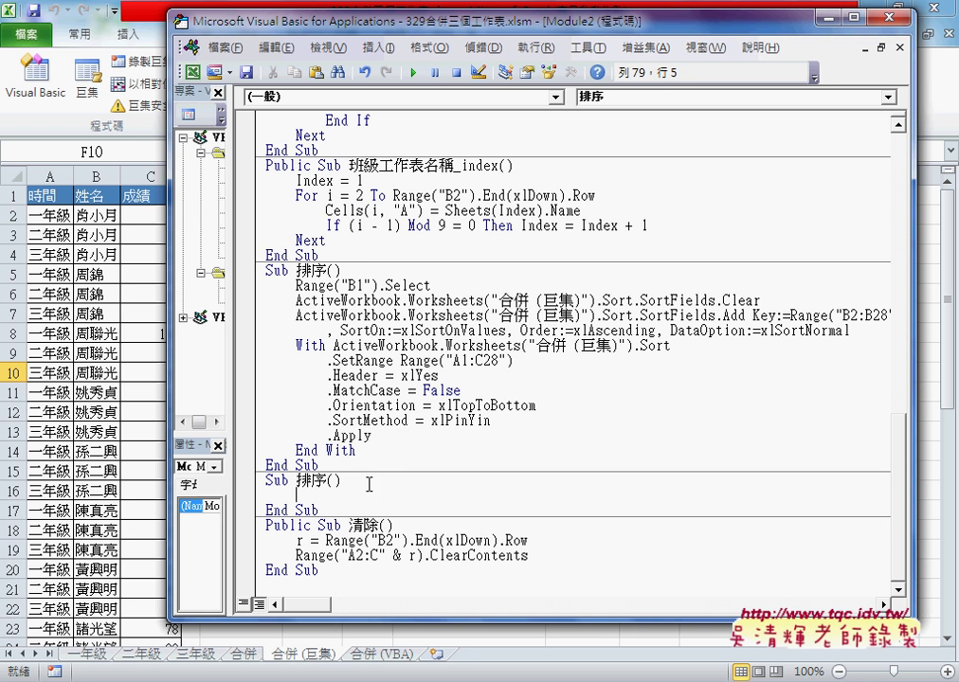
# - Write range("A1").CurrentRegion.Select as the first line of the new Sub 排序
pyautogui.write('ran')
pyautogui.write('ge(')
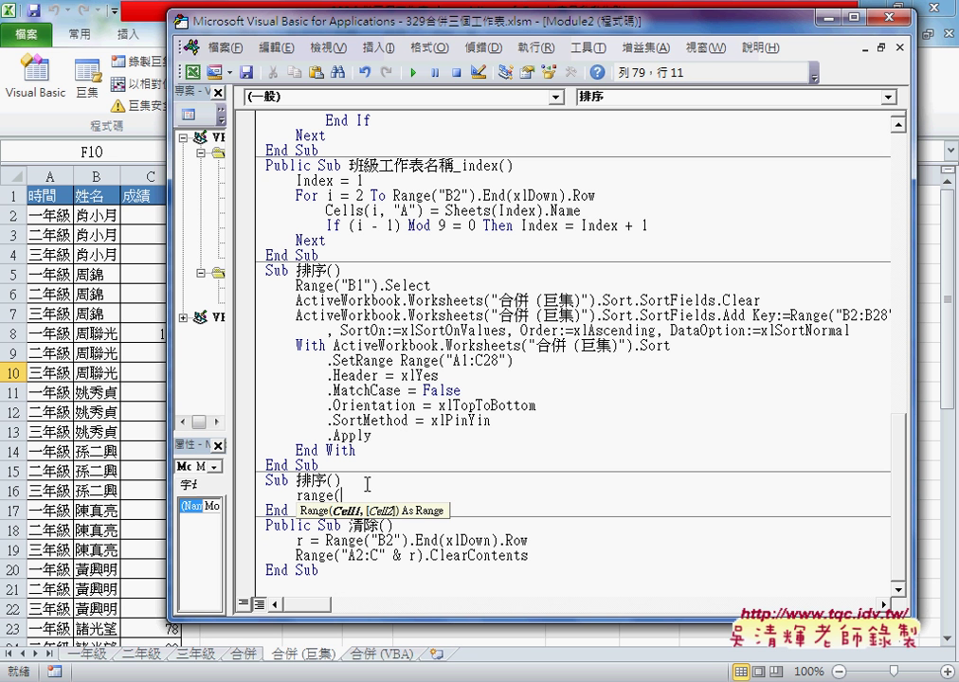
pyautogui.write('"A1')
pyautogui.write('"')
pyautogui.write(')')
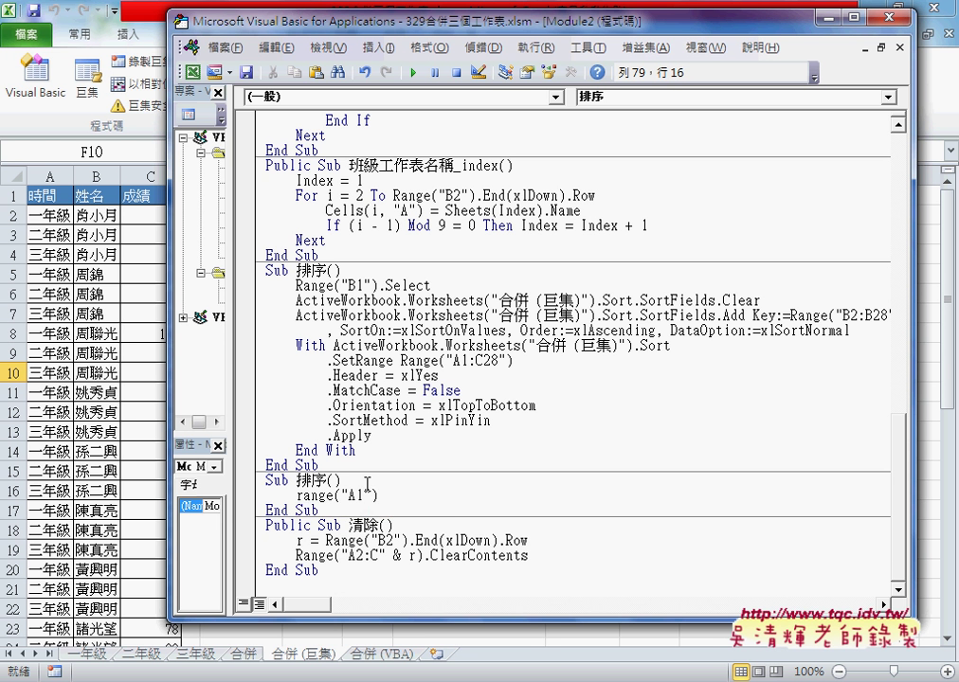
pyautogui.write('.')
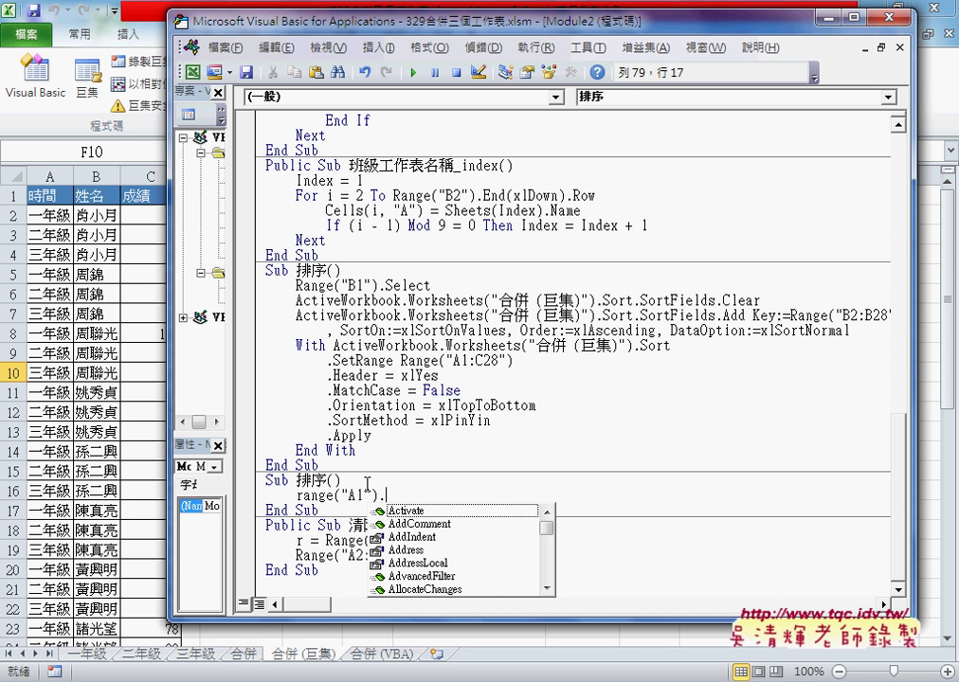
pyautogui.write('c')
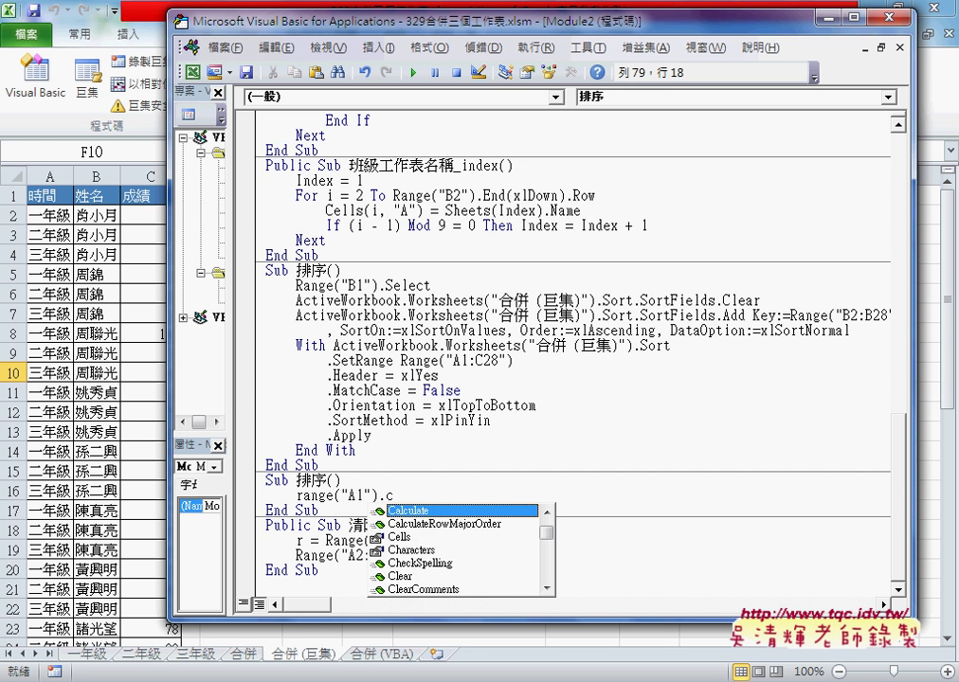
pyautogui.write('u')
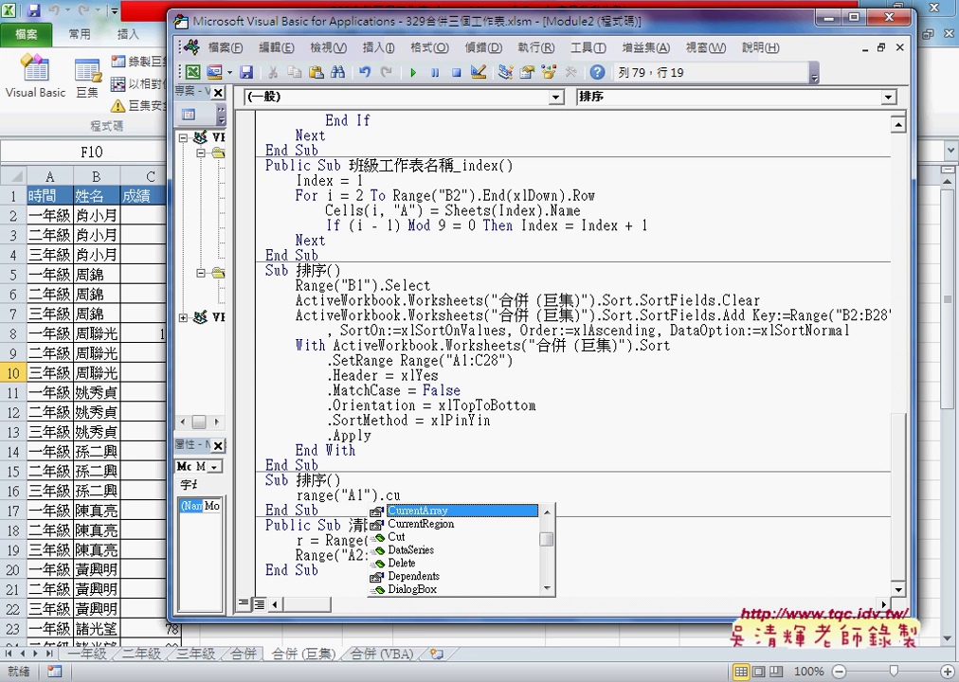
pyautogui.press('Down')
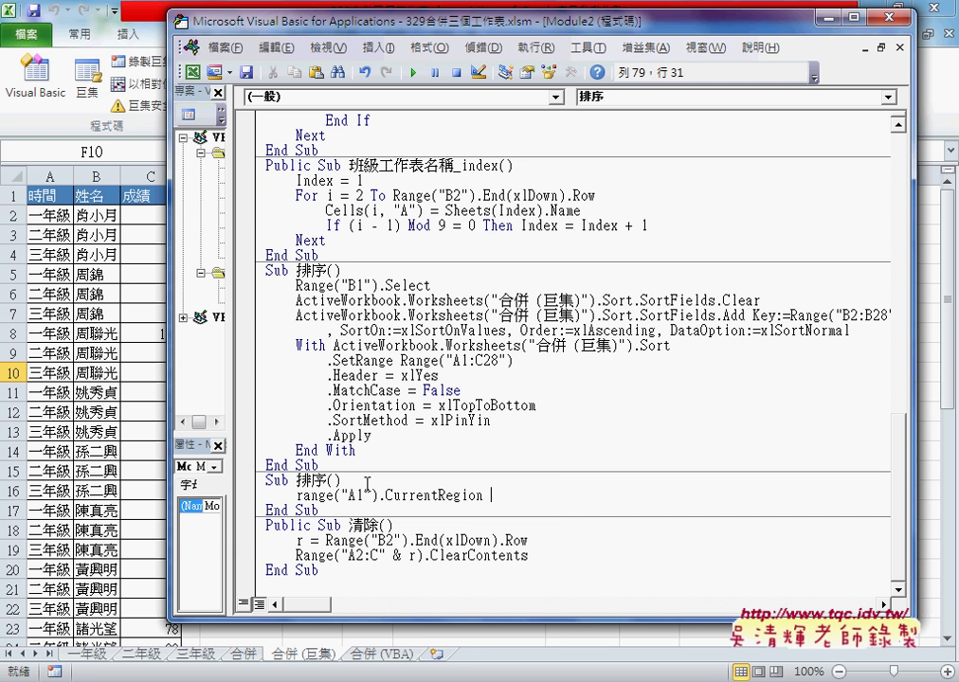
pyautogui.press('BackSpace')
pyautogui.write('.')
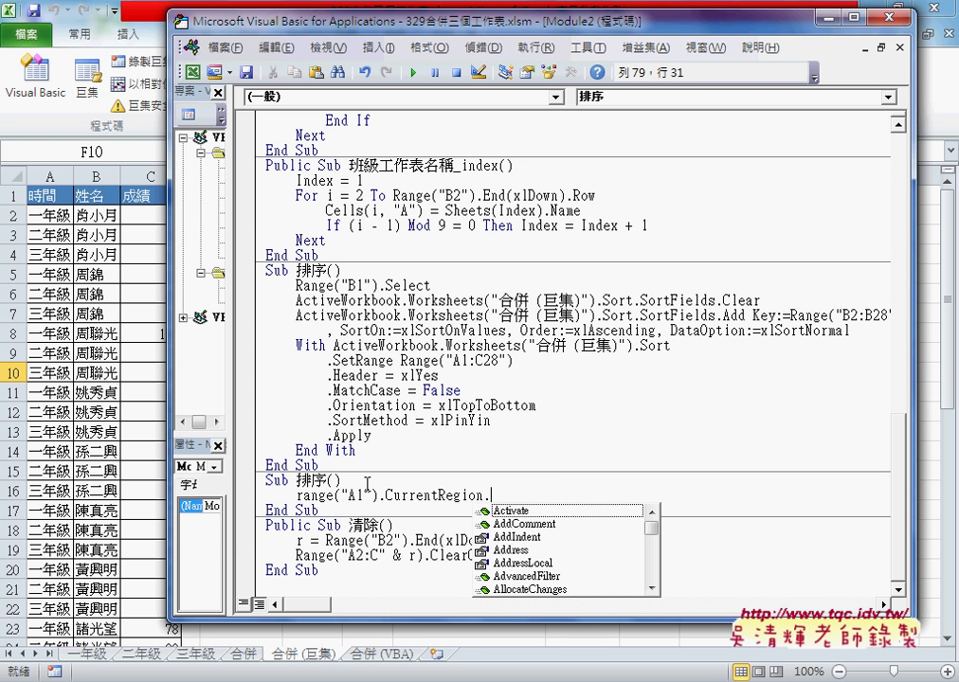
pyautogui.write('s')
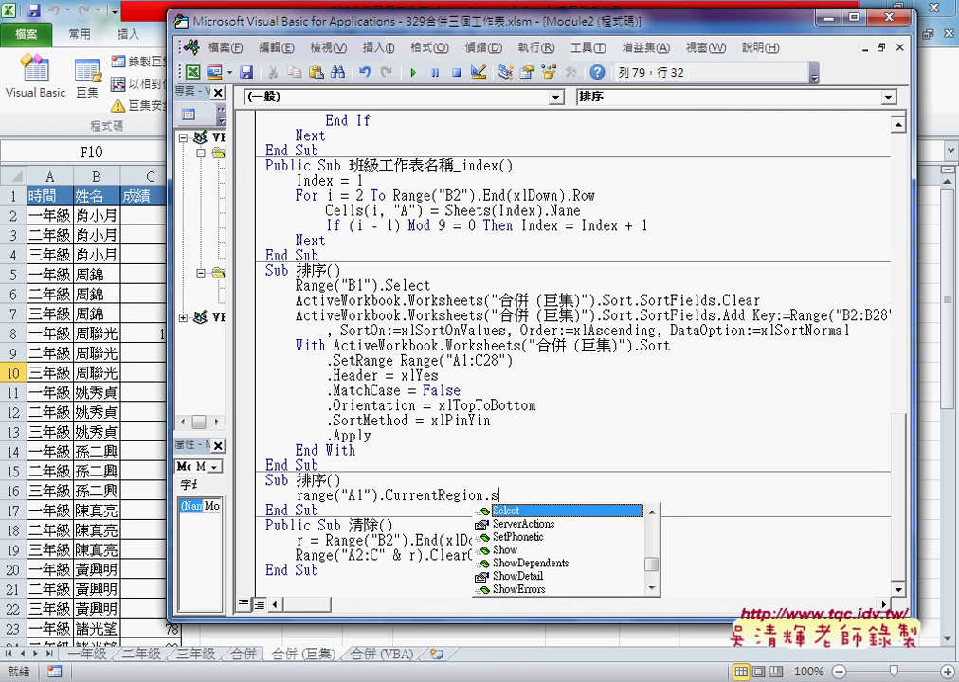
pyautogui.click(368, 492)
# - Run the new procedure with F5, producing the 'ambiguous name detected: 排序' compile error
pyautogui.moveTo(341, 21); pyautogui.dragTo(473, 30)
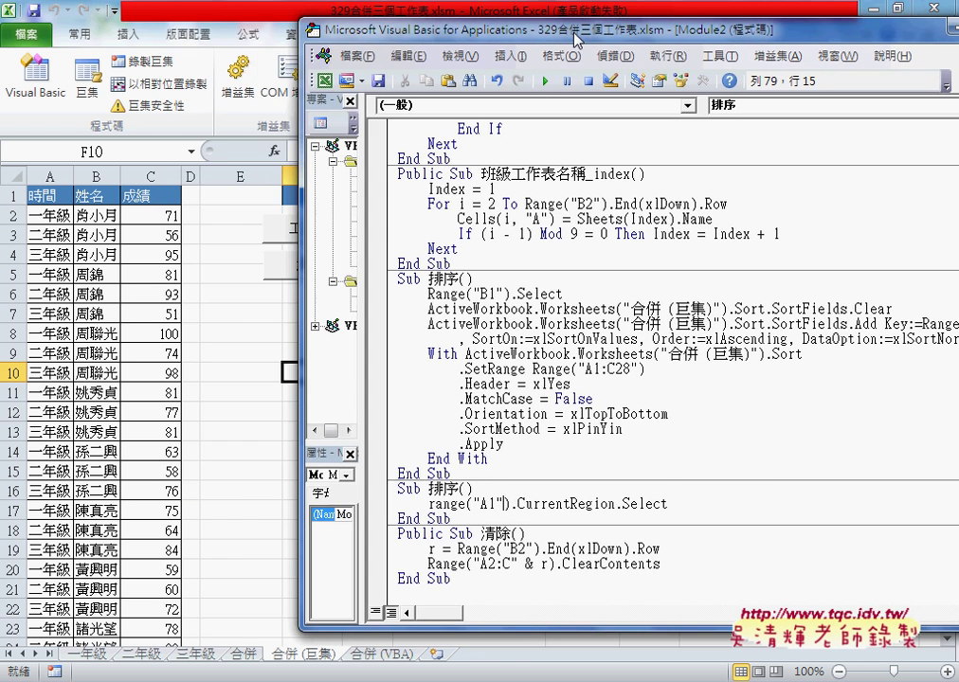
pyautogui.click(552, 503)
pyautogui.click(528, 503)
pyautogui.press('F5')
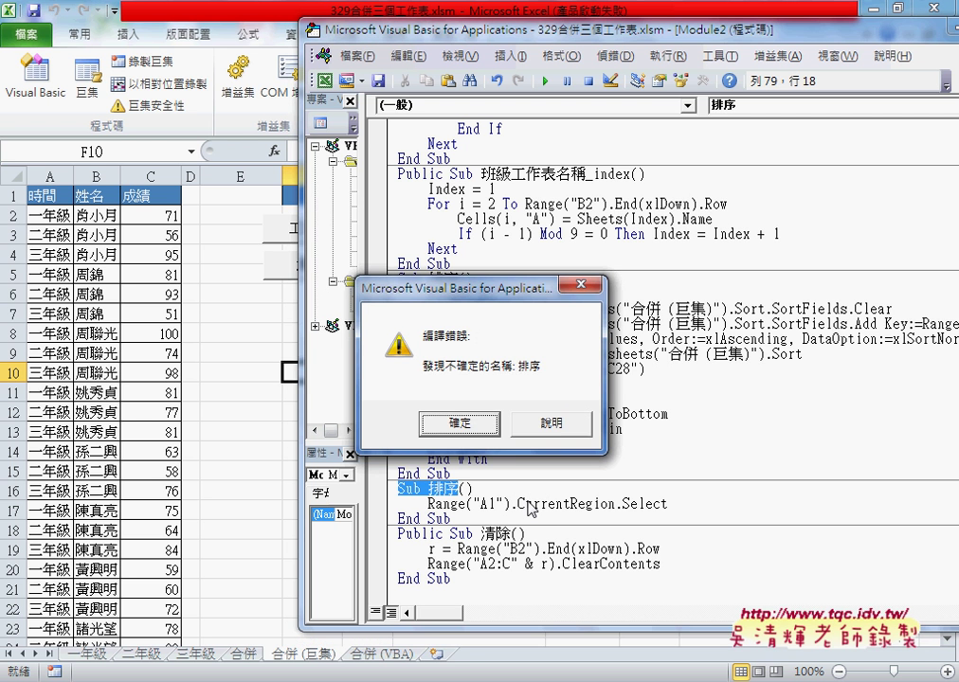
# - Rename the new procedure to 排序_VBA and step through its CurrentRegion.Select line with F8
pyautogui.press('Return')
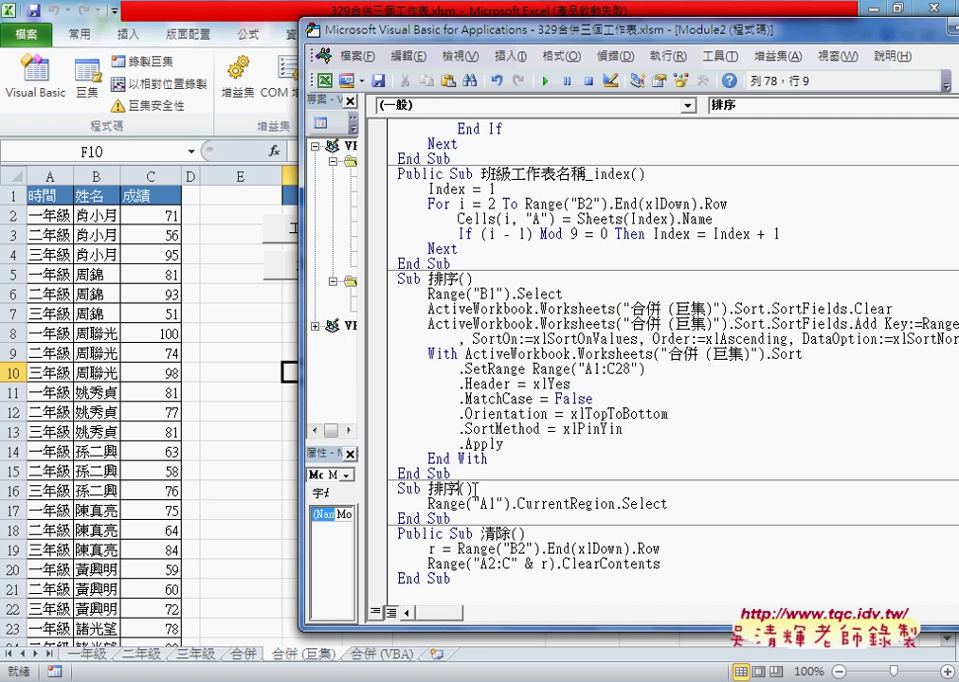
pyautogui.write('_V')
pyautogui.write('BA')
pyautogui.click(618, 504)
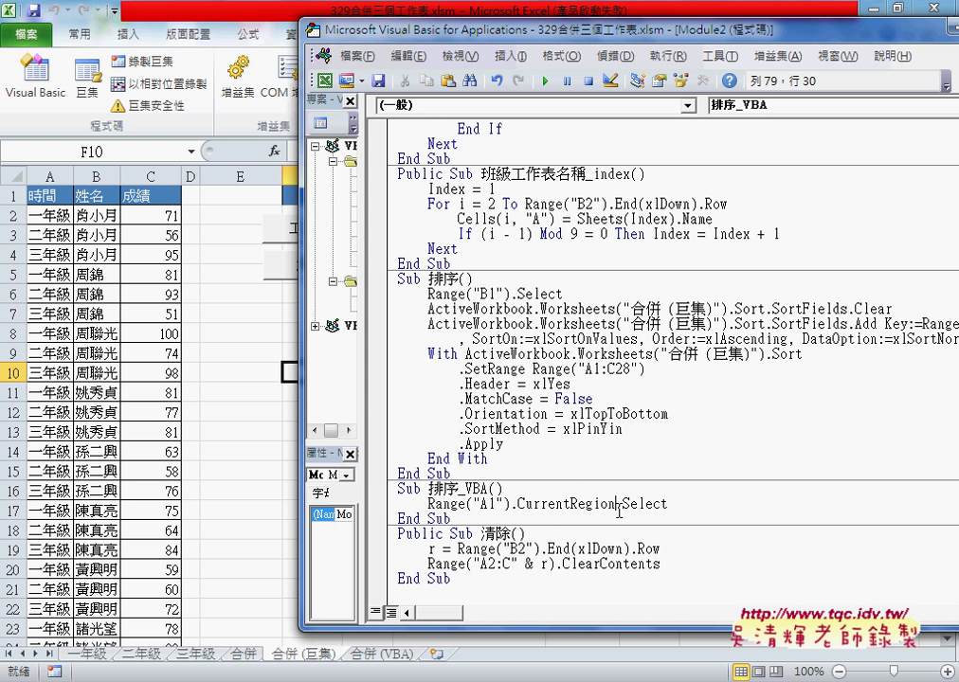
pyautogui.press('F8')
pyautogui.press('F8')
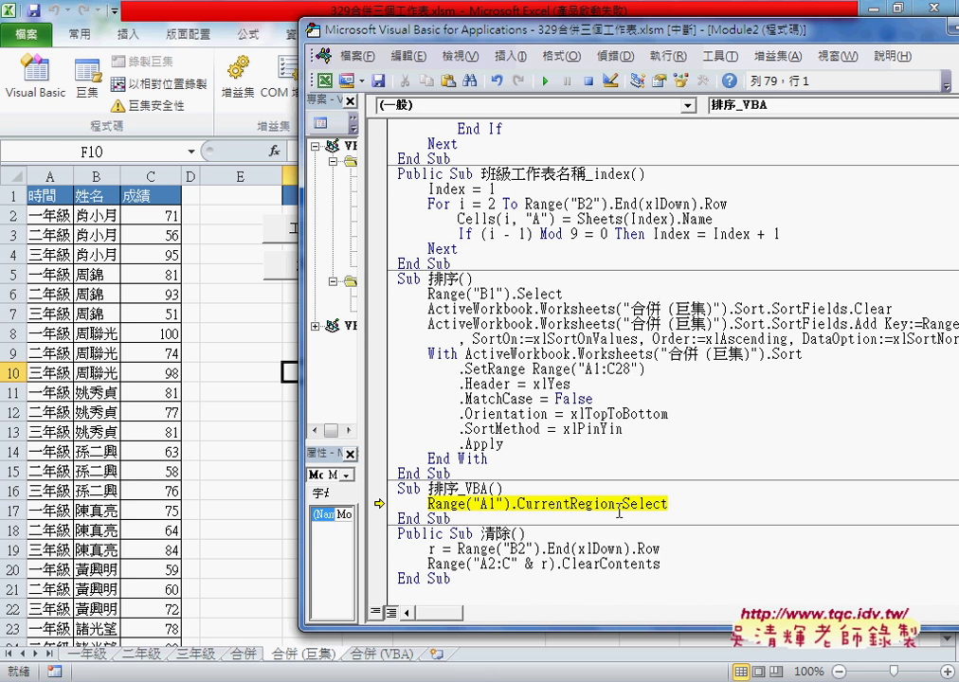
pyautogui.press('F8')
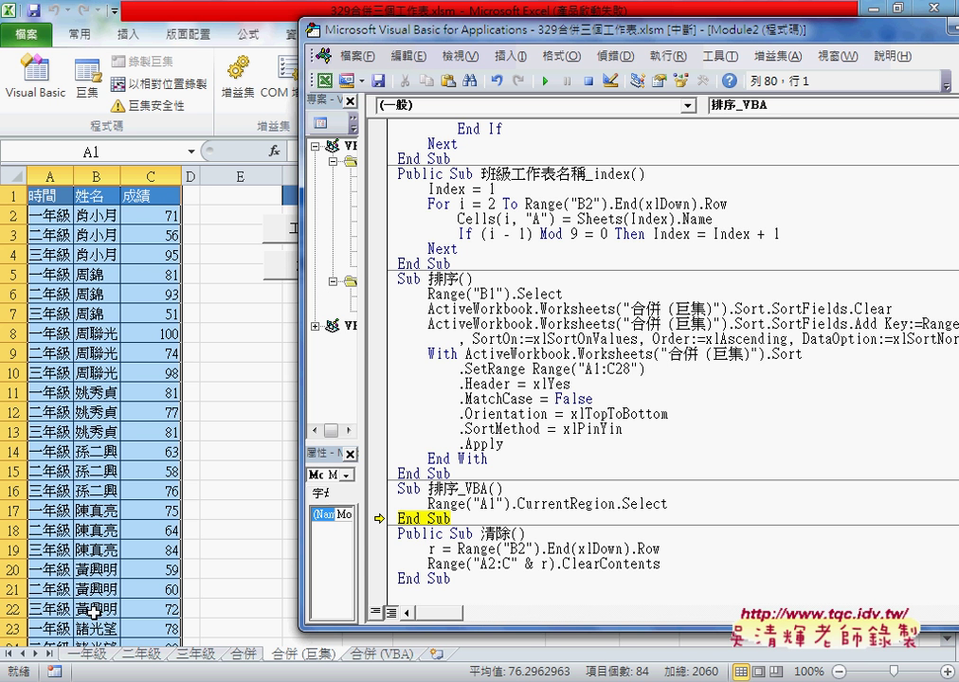
# - Start a new line reading 'selection' under the CurrentRegion.Select line in 排序_VBA
pyautogui.click(684, 508)
pyautogui.press('Return')
pyautogui.write('s')
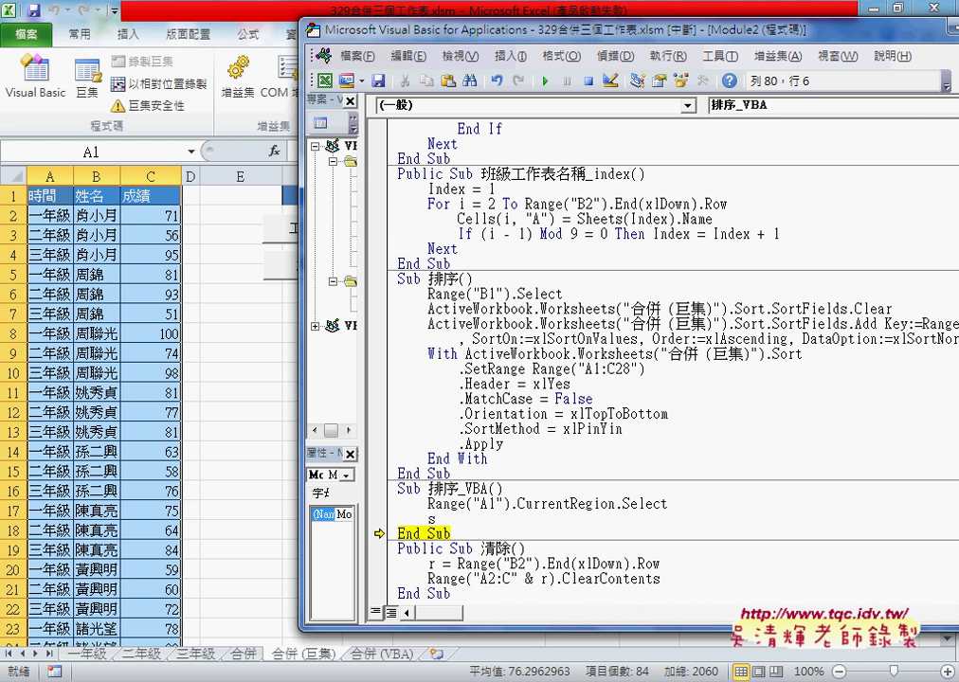
pyautogui.write('e')
pyautogui.write('l')
pyautogui.write('ec')
pyautogui.write('t')
pyautogui.write('ion.')
pyautogui.press('BackSpace')
# - Select the Selection.Sort line in the 329合併三個工作表 notes
pyautogui.hotkey('alt', 'F11')
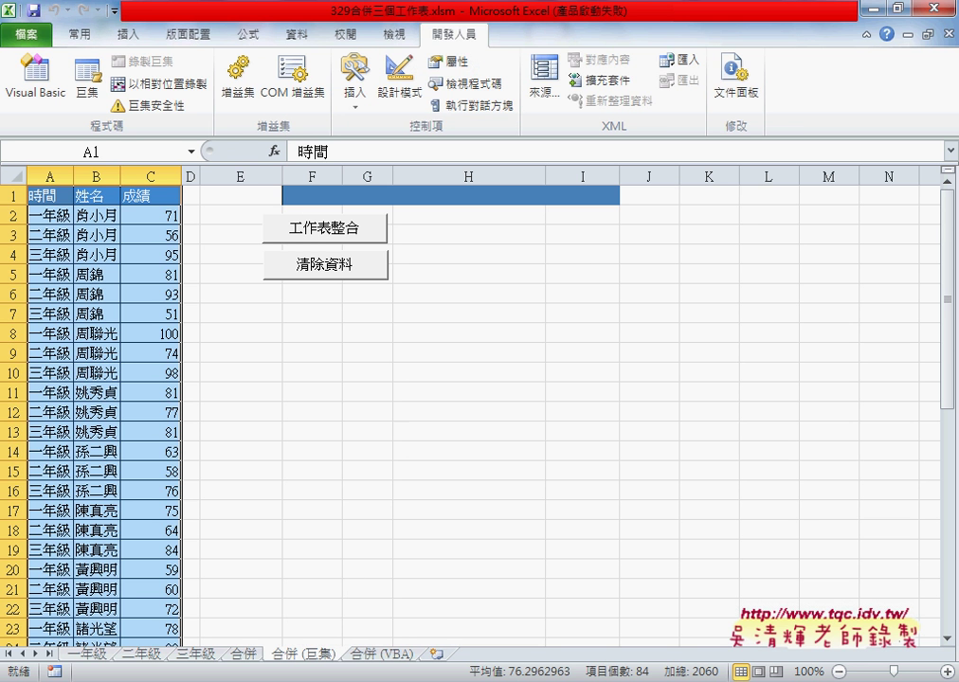
pyautogui.hotkey('alt', 'Tab')
pyautogui.click(159, 508)
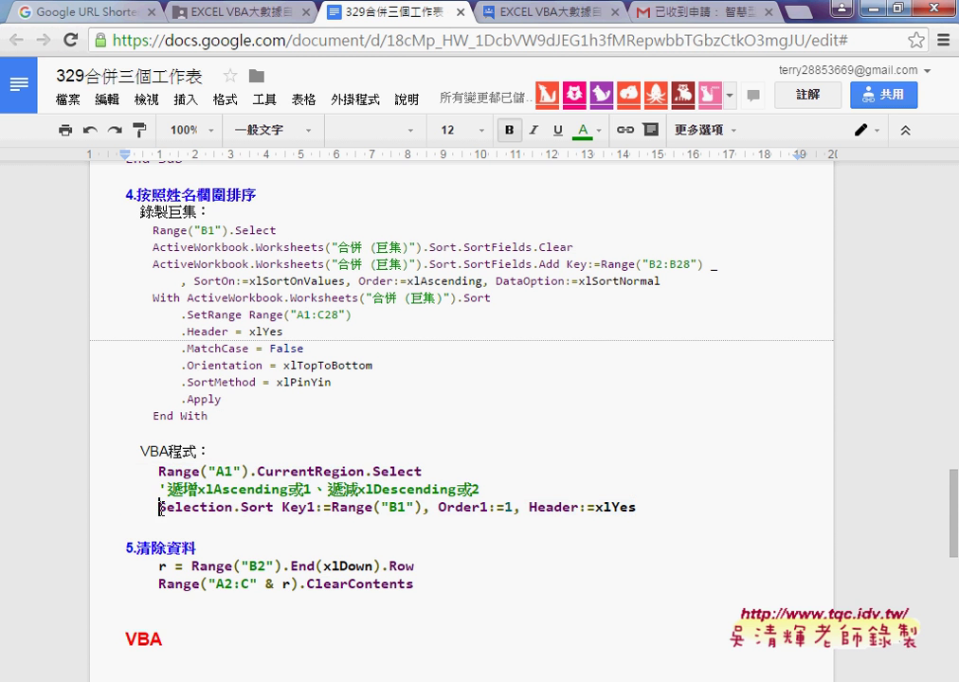
pyautogui.moveTo(160, 508); pyautogui.dragTo(652, 506)
pyautogui.hotkey('ctrl', 'c')
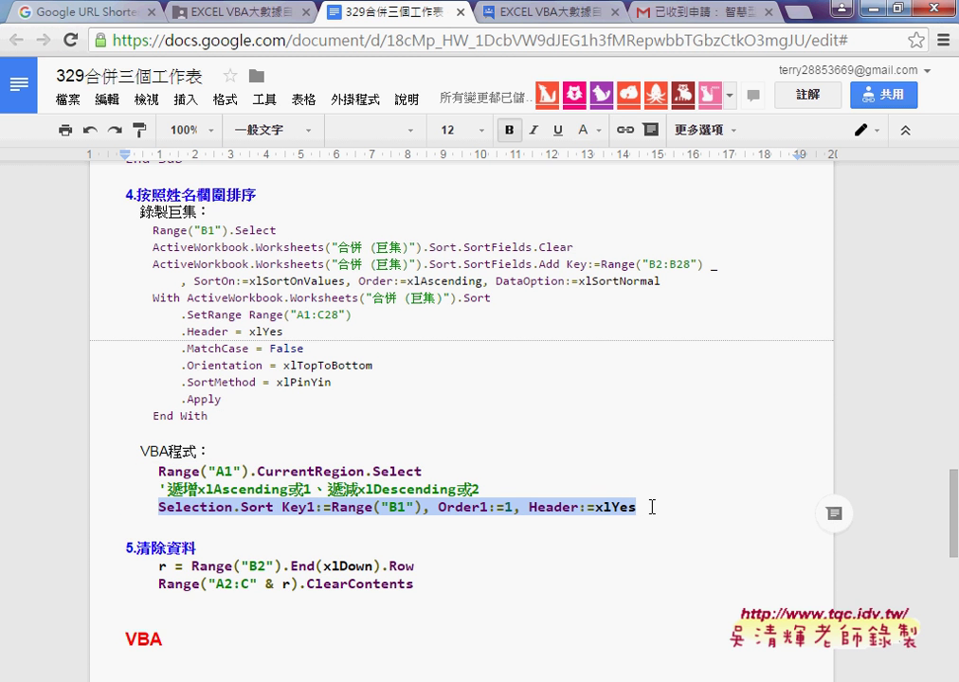
# - Paste Selection.Sort Key1:=Range("B1"), Order1:=1, Header:=xlYes over the unfinished Selection line
pyautogui.hotkey('alt', 'Tab')
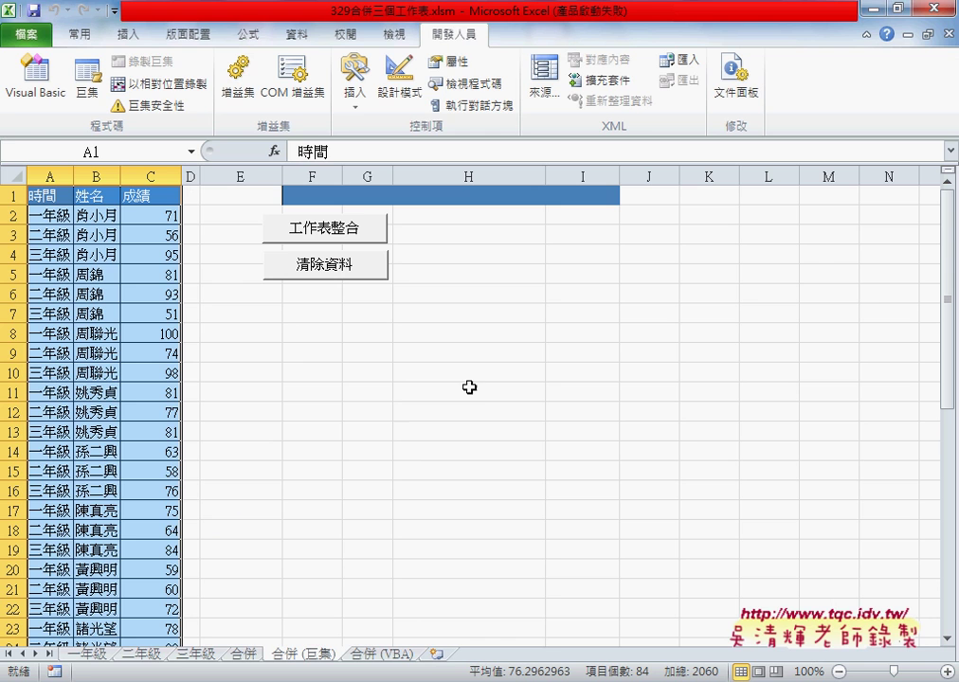
pyautogui.hotkey('alt', 'F11')
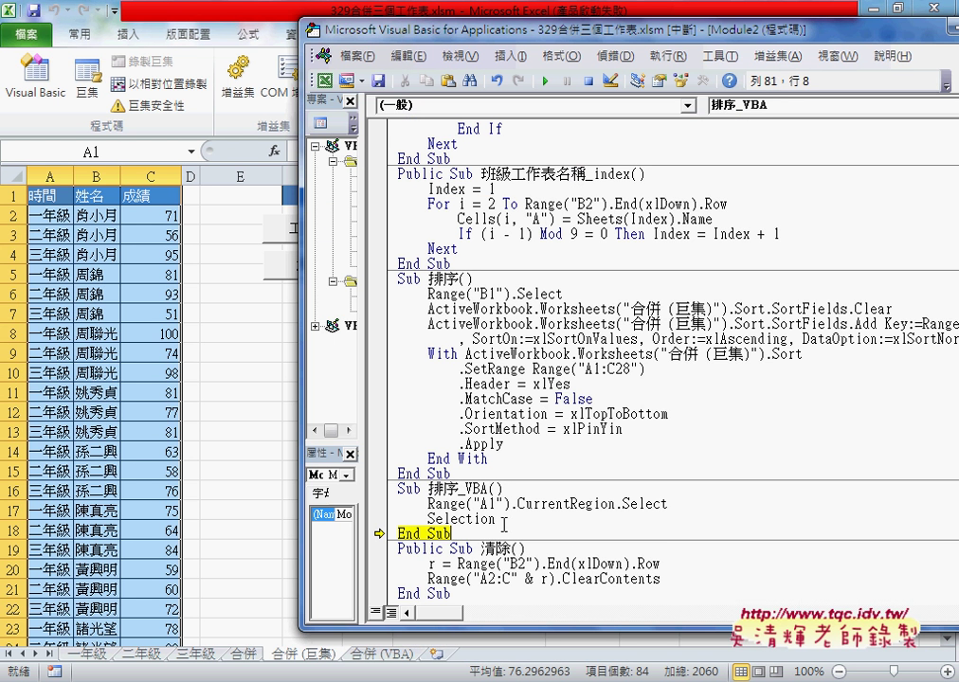
pyautogui.moveTo(496, 518); pyautogui.dragTo(427, 518)
pyautogui.hotkey('ctrl', 'v')
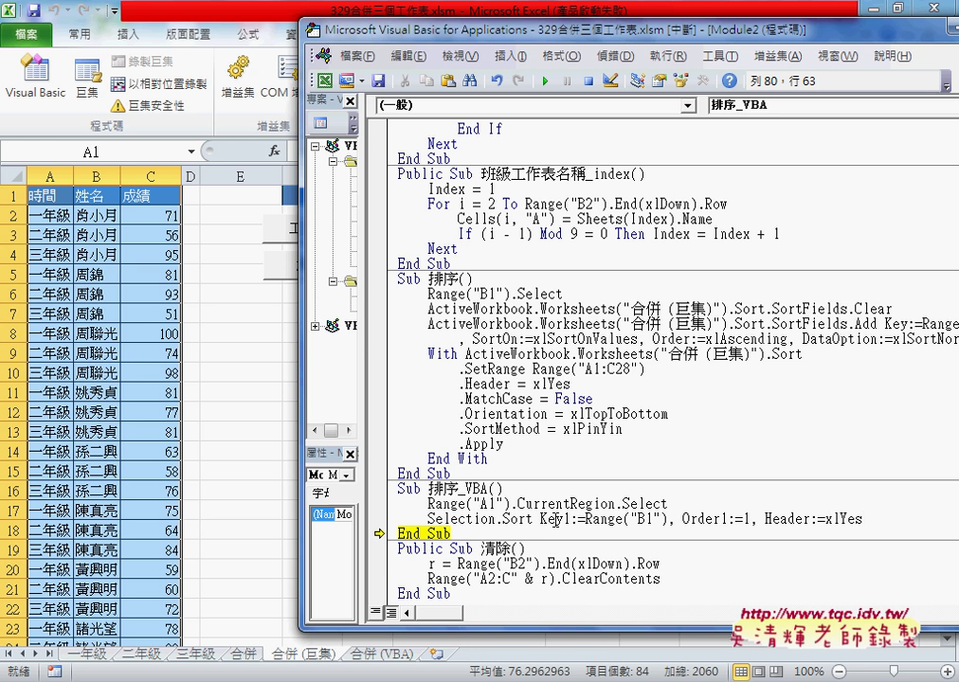
# - Walk through Selection, Sort, Key1 B1, Order1 1 and Header, then make the line execute next
pyautogui.moveTo(495, 520); pyautogui.dragTo(532, 519)
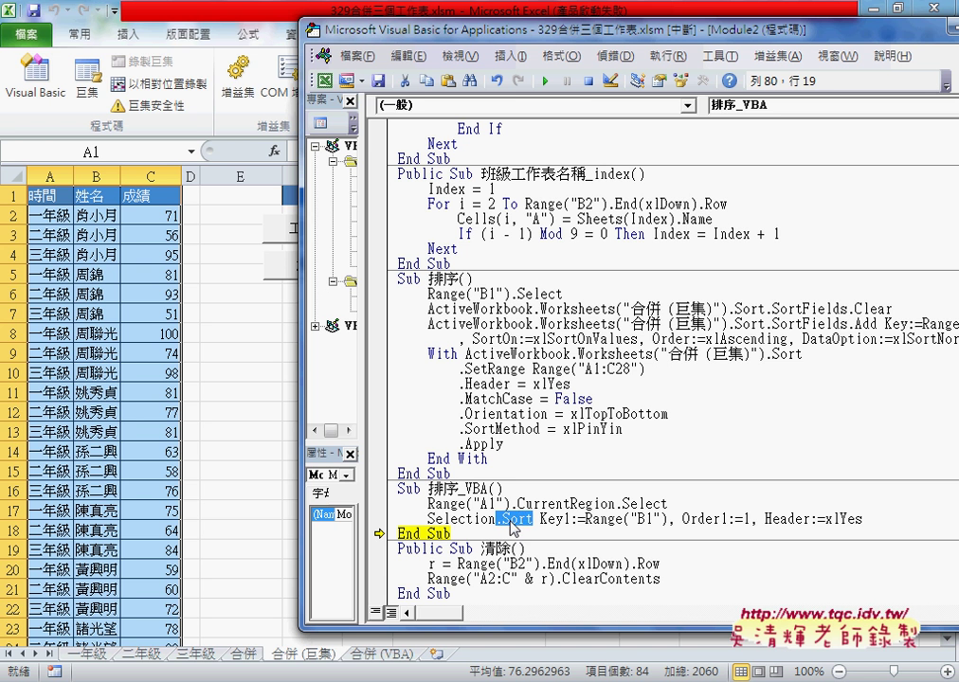
pyautogui.click(428, 519)
pyautogui.moveTo(427, 519); pyautogui.dragTo(504, 519)
pyautogui.click(507, 523)
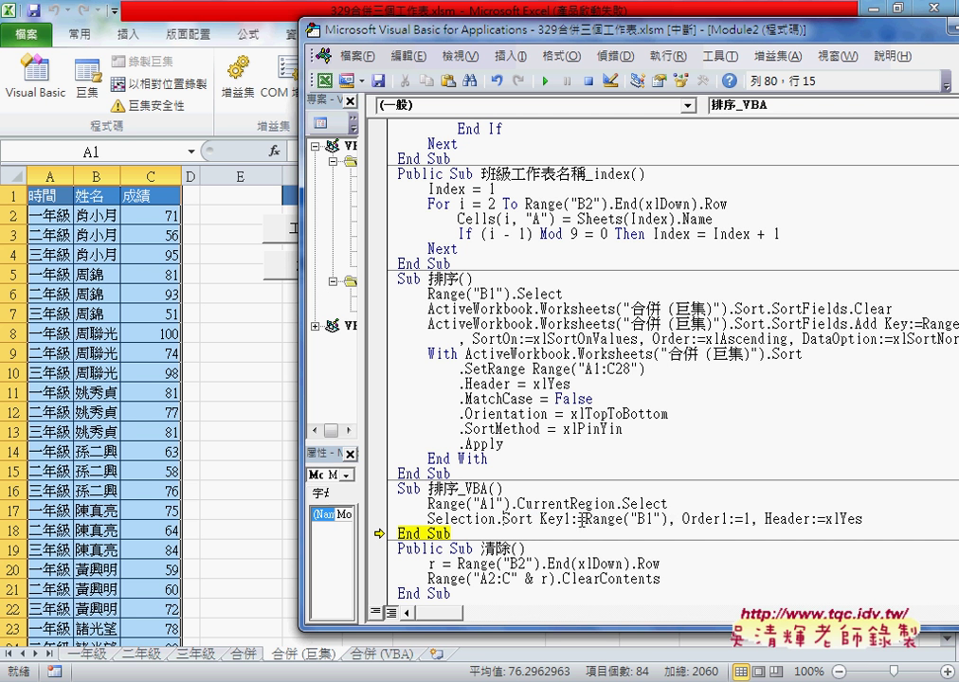
pyautogui.doubleClick(557, 520)
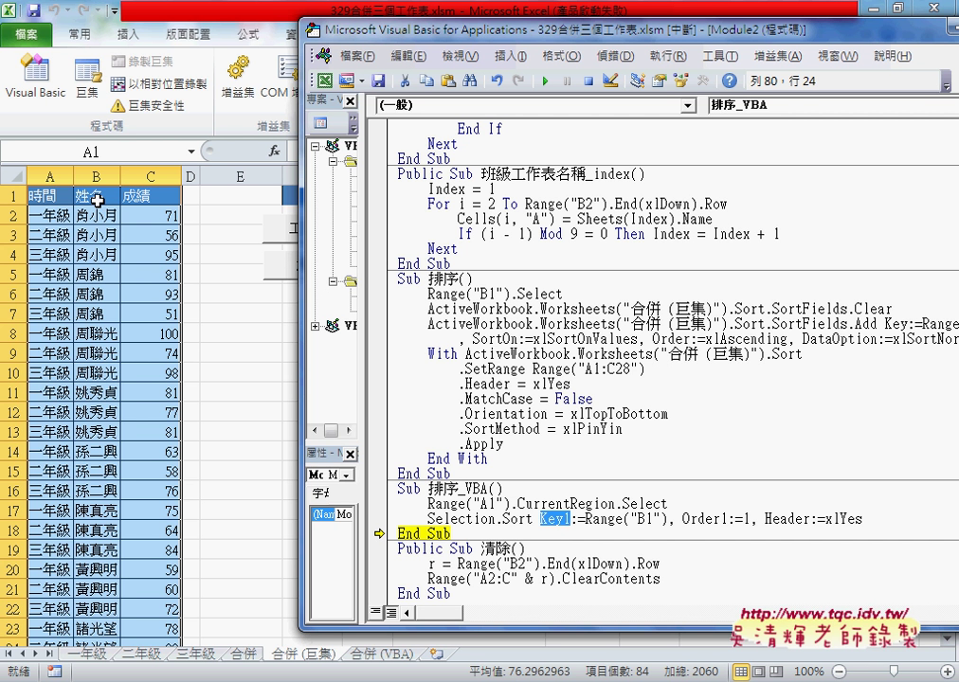
pyautogui.click(650, 519)
pyautogui.hotkey('shift', 'Left')
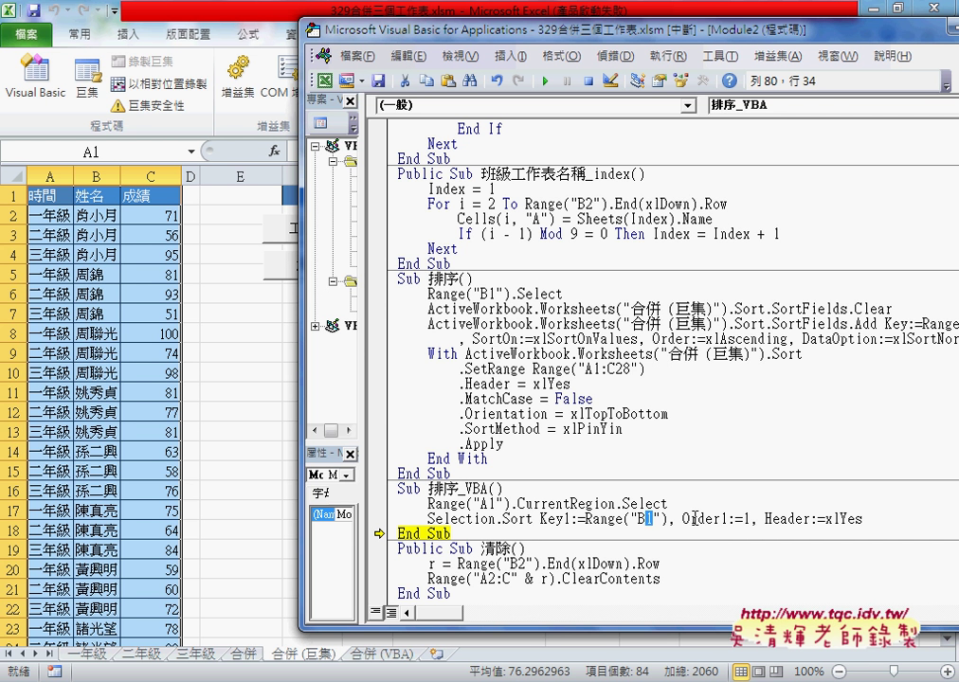
pyautogui.click(749, 520)
pyautogui.hotkey('shift', 'Left')
pyautogui.click(863, 519)
pyautogui.moveTo(863, 519); pyautogui.dragTo(533, 519)
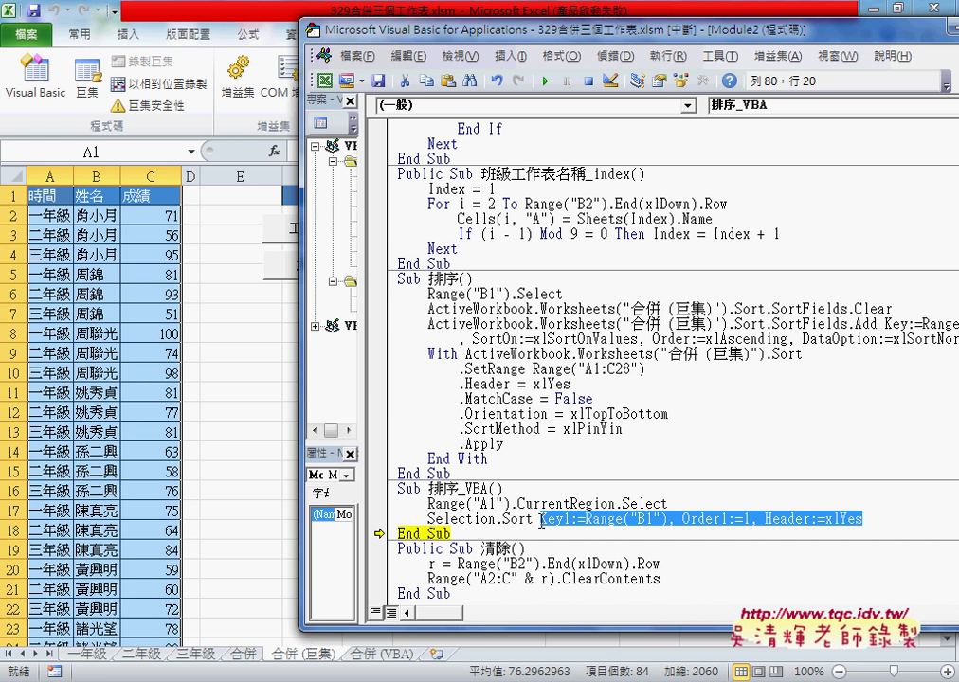
pyautogui.moveTo(383, 527); pyautogui.dragTo(381, 521)
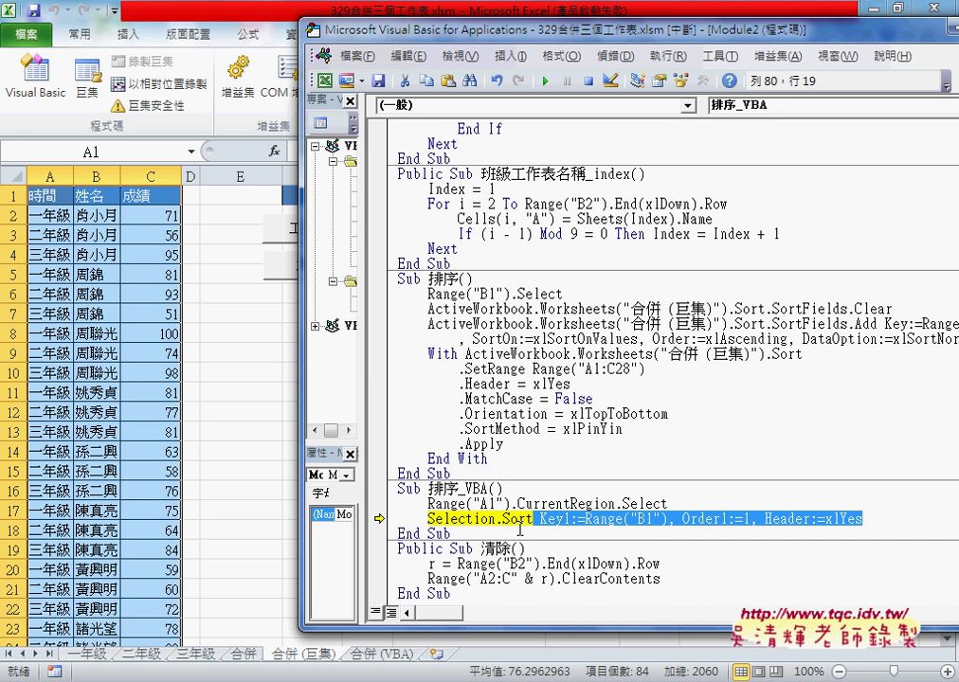
# - Change Order1 to 2 and run the sort, ordering names descending
pyautogui.click(726, 519)
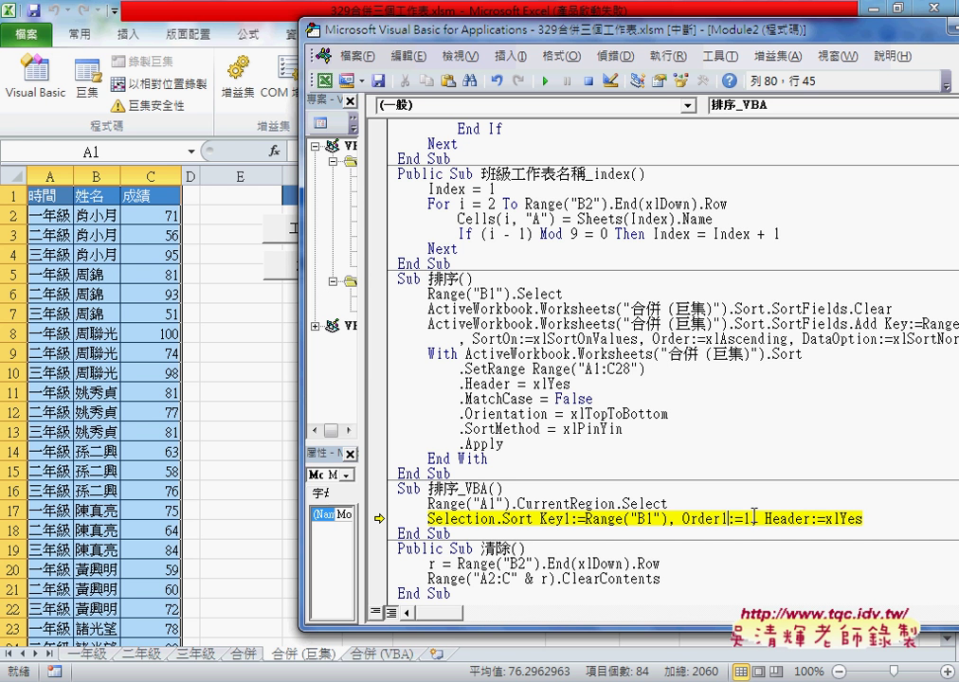
pyautogui.doubleClick(748, 519)
pyautogui.write('2')
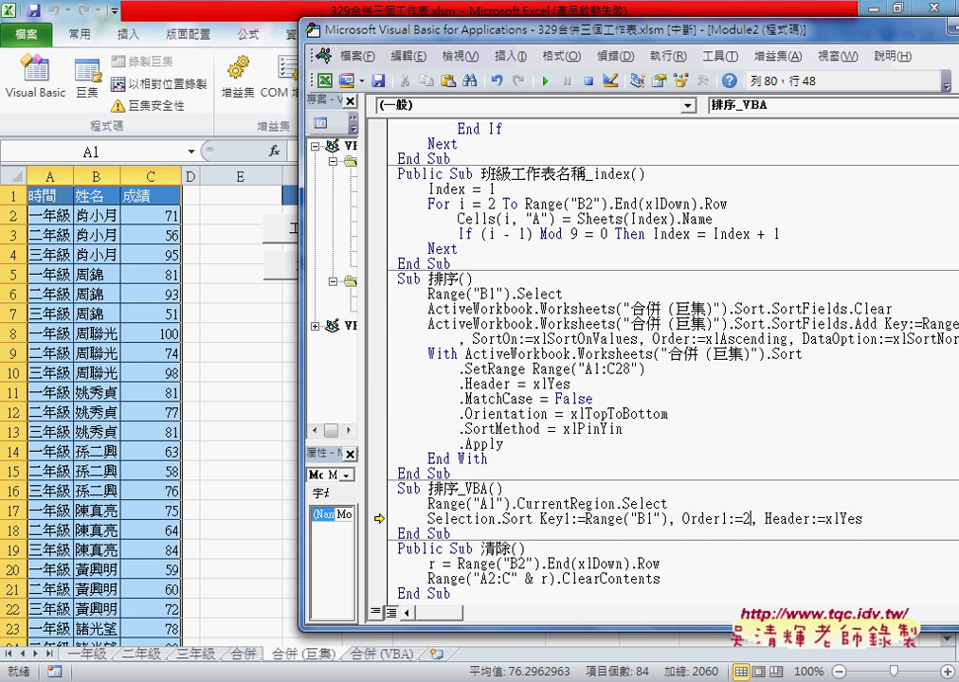
pyautogui.click(610, 521)
pyautogui.press('F8')
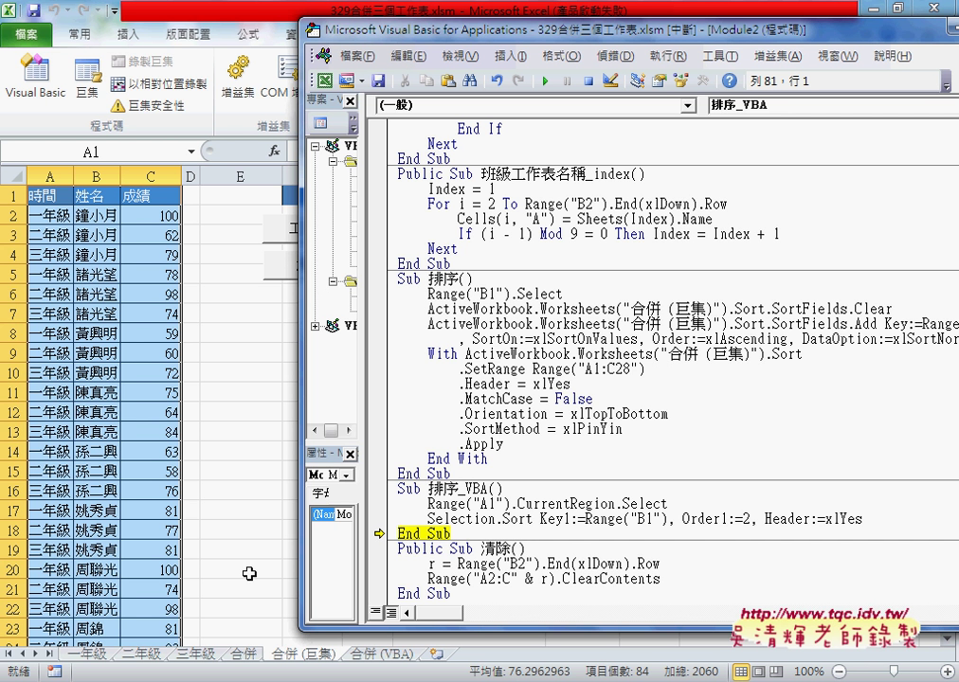
# - Set Order1 back to 1 and rerun the Sort line to order names ascending
pyautogui.doubleClick(747, 519)
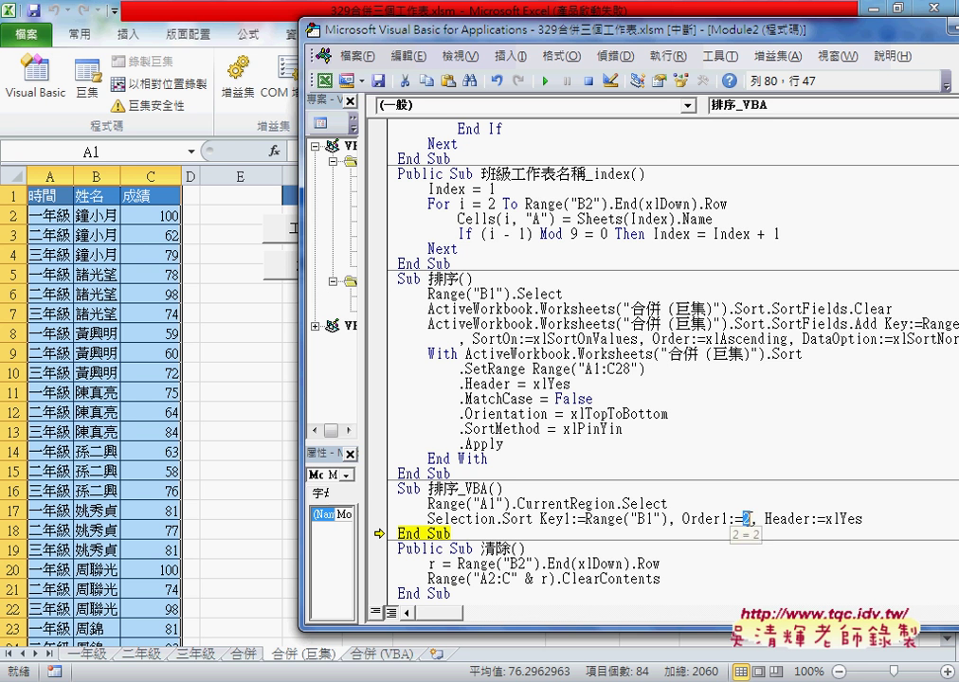
pyautogui.write('1')
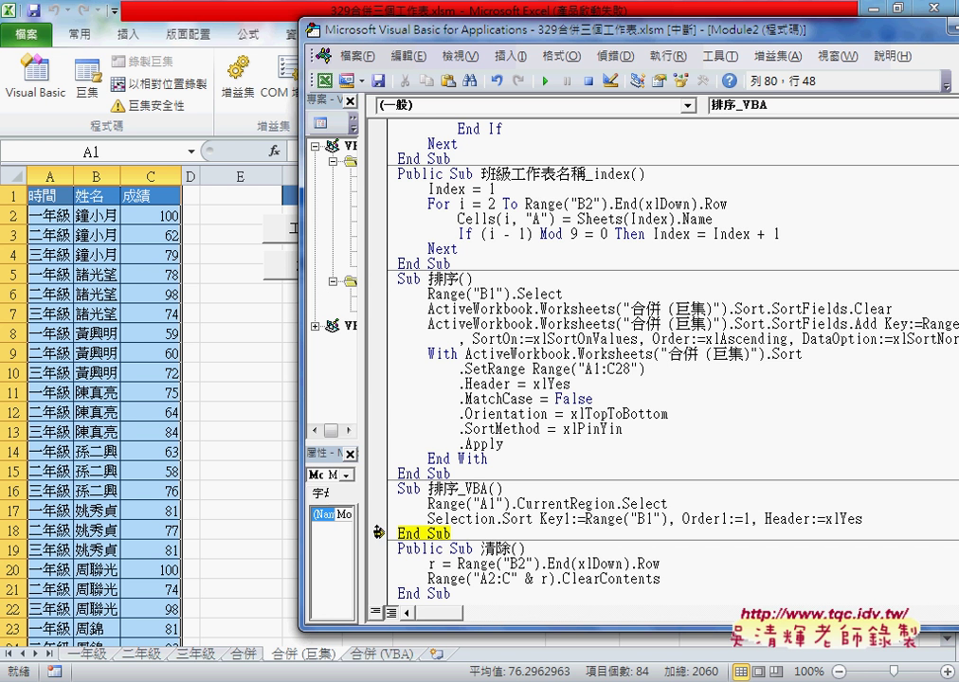
pyautogui.moveTo(378, 533); pyautogui.dragTo(379, 517)
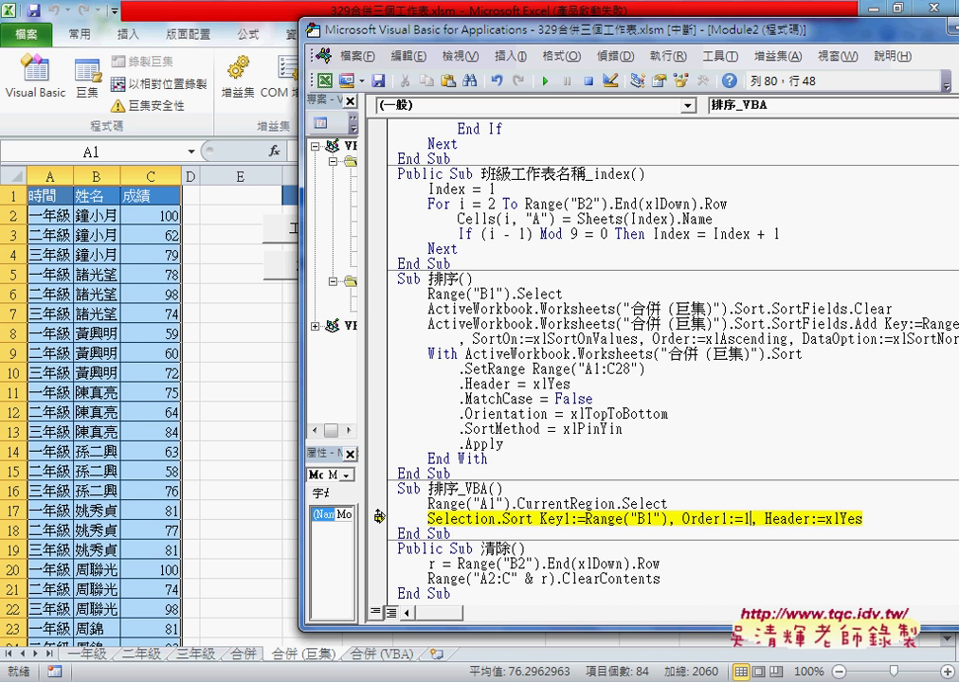
pyautogui.press('F8')
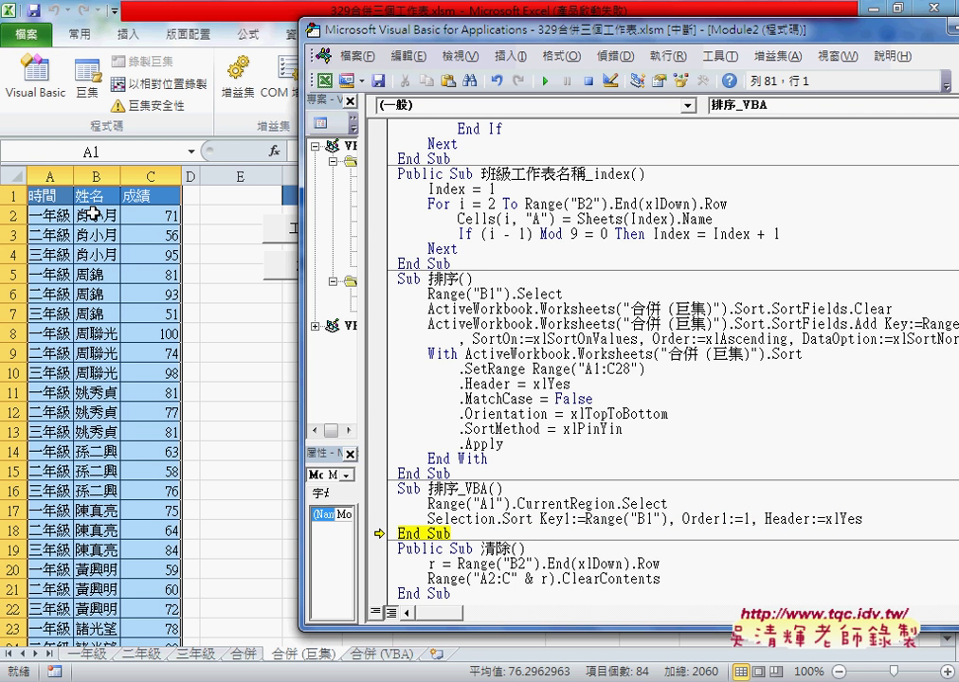
# - Change the sort key to Range("A1") and rerun the sort line to order rows by grade
pyautogui.doubleClick(644, 518)
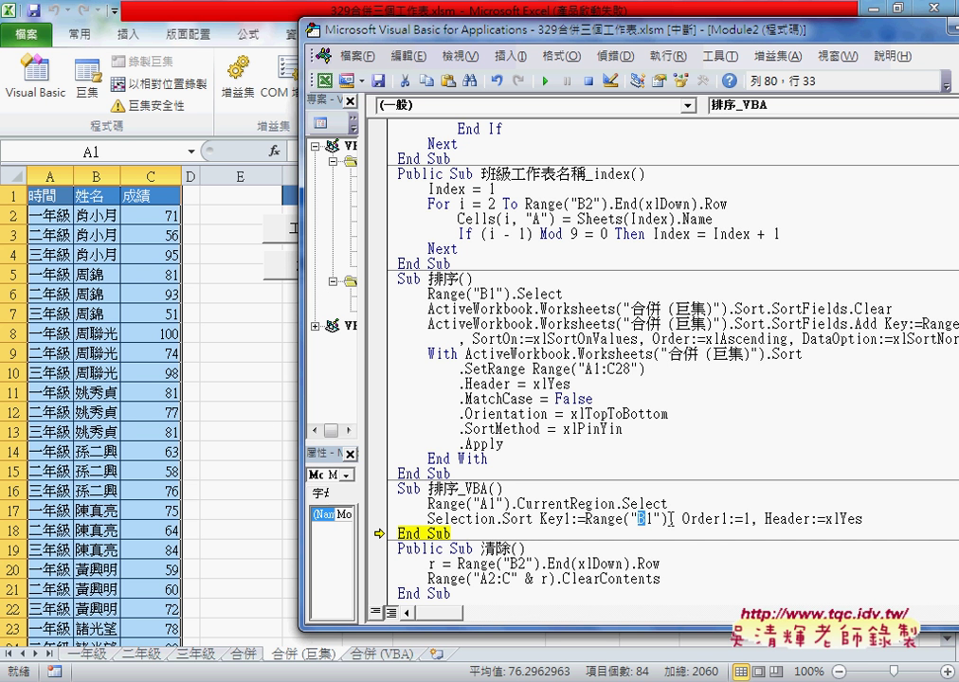
pyautogui.write('A')
pyautogui.moveTo(377, 534); pyautogui.dragTo(377, 519)
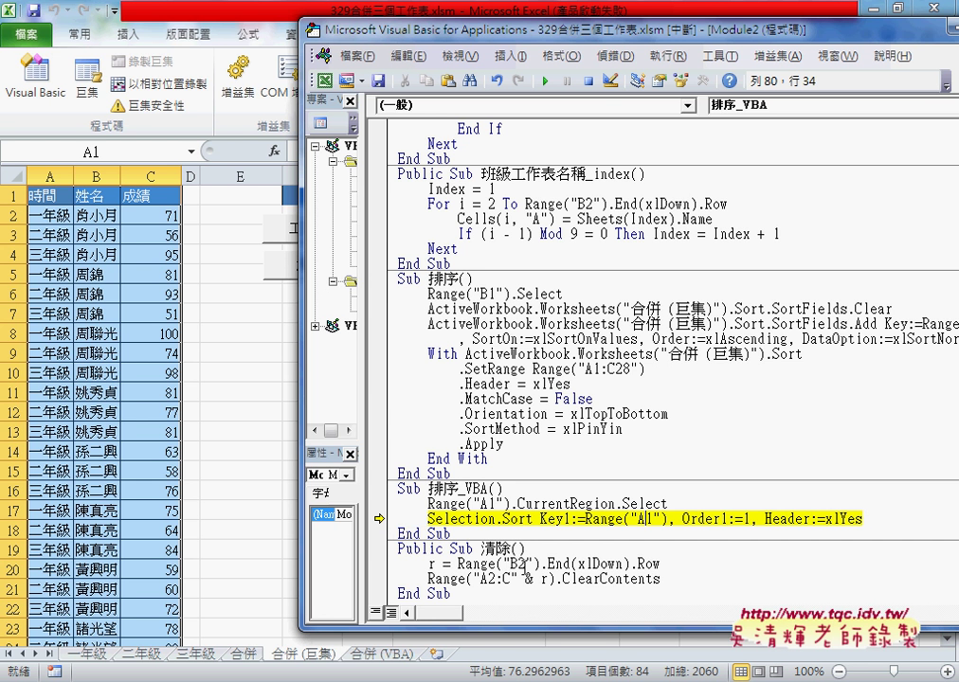
pyautogui.press('F8')
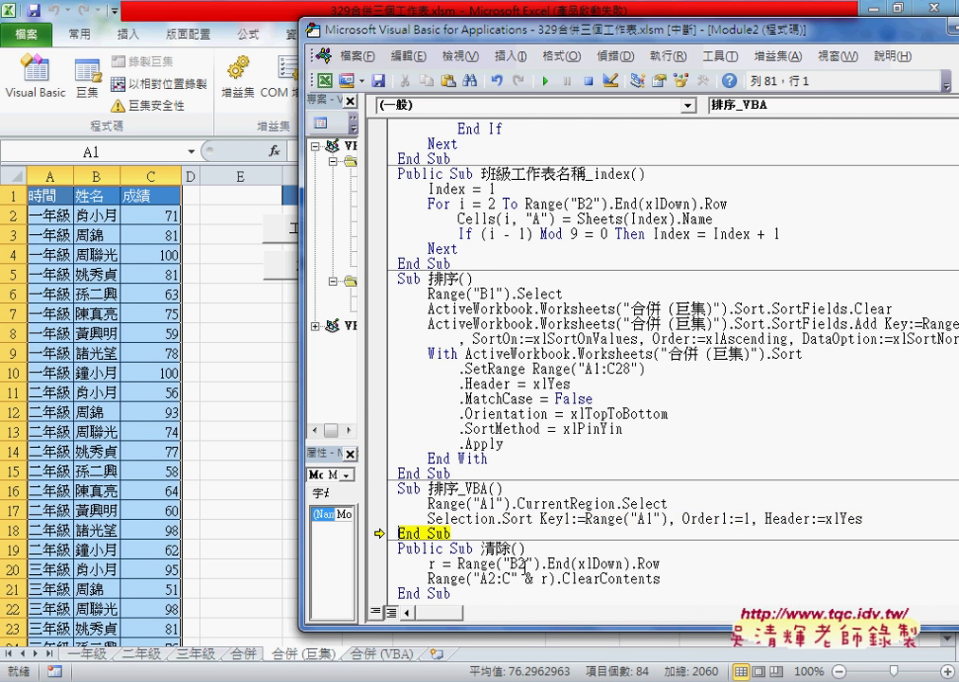
# - Switch the sort key from A1 to Range("C1") to sort by score next
pyautogui.doubleClick(646, 519)
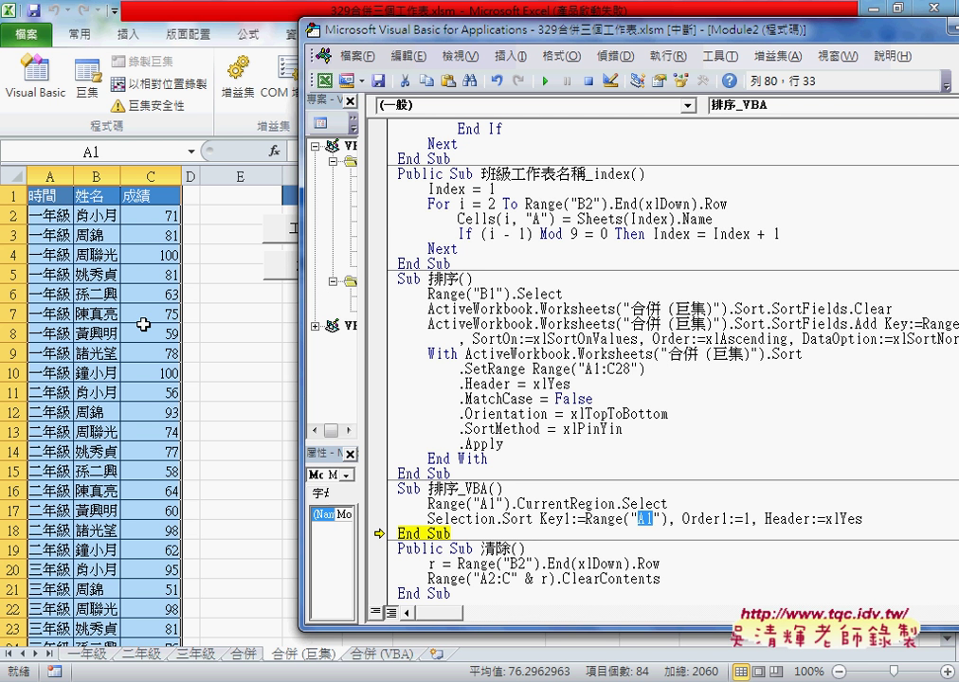
pyautogui.click(642, 519)
pyautogui.write('C')
pyautogui.moveTo(380, 533); pyautogui.dragTo(376, 518)
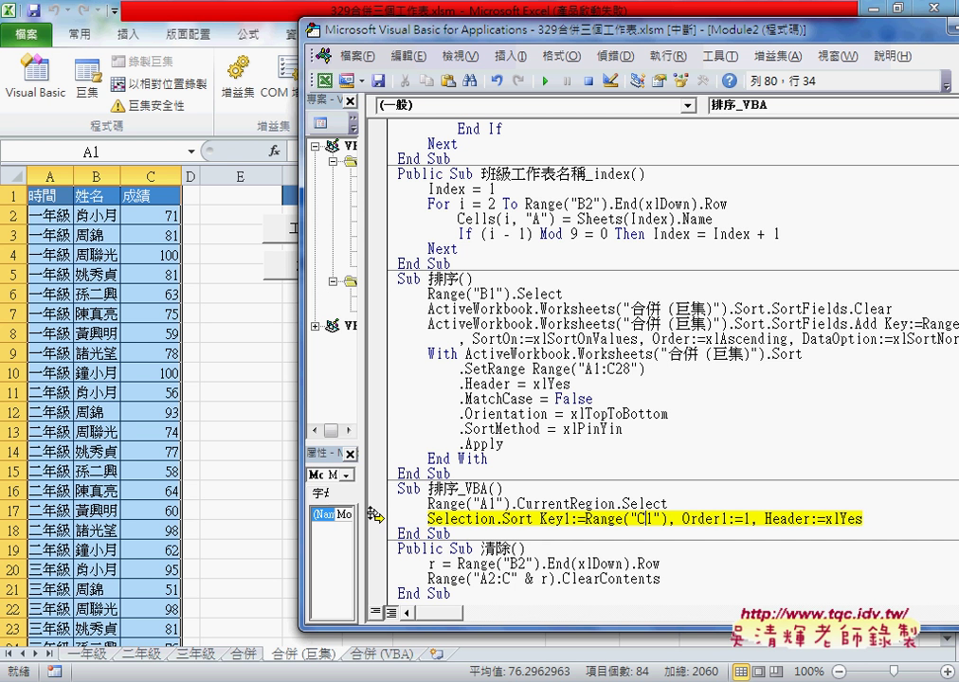
pyautogui.press('F8')
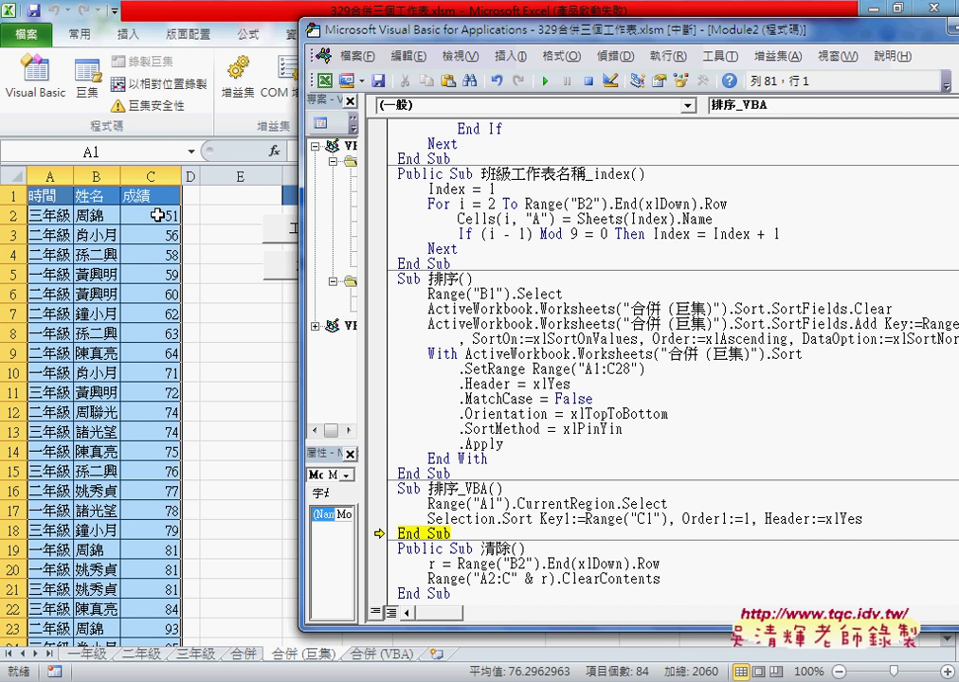
pyautogui.doubleClick(747, 518)
pyautogui.write('2')
pyautogui.moveTo(377, 533); pyautogui.dragTo(377, 518)
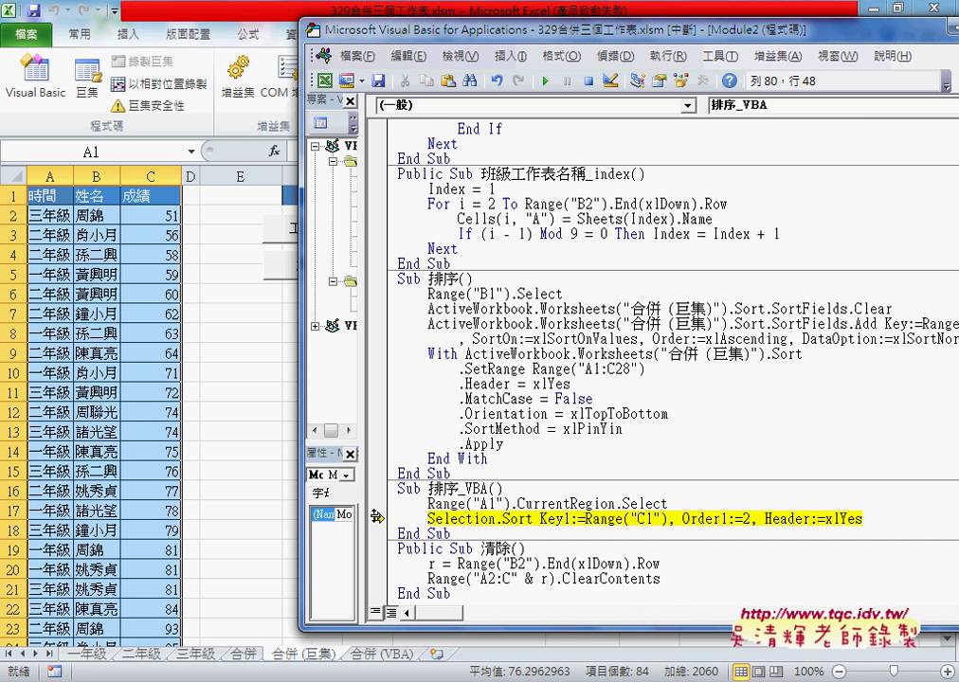
pyautogui.press('F8')
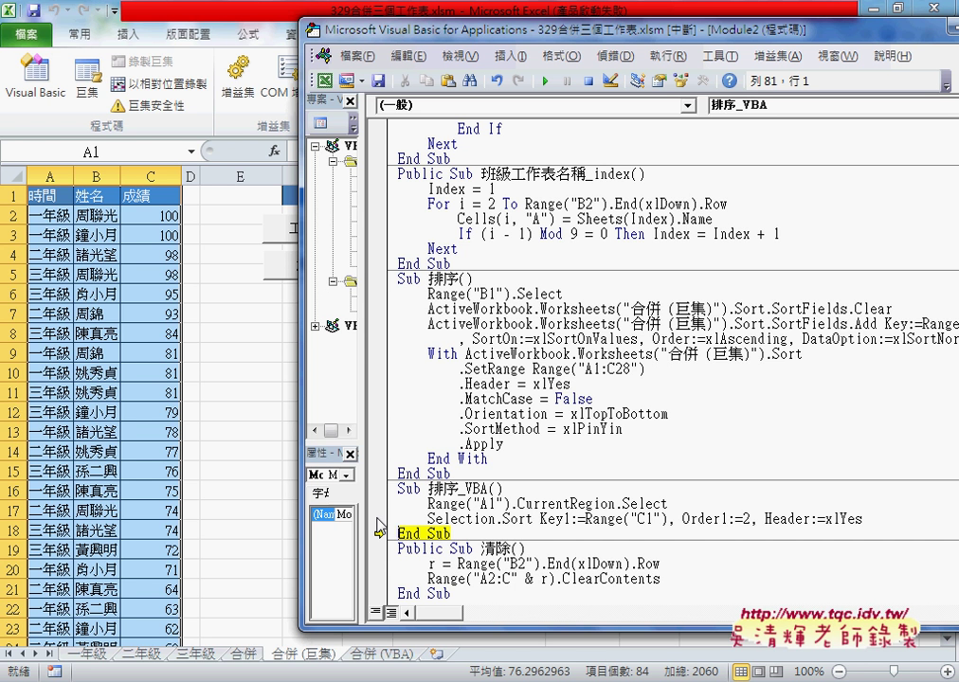
pyautogui.moveTo(394, 460); pyautogui.dragTo(396, 294)
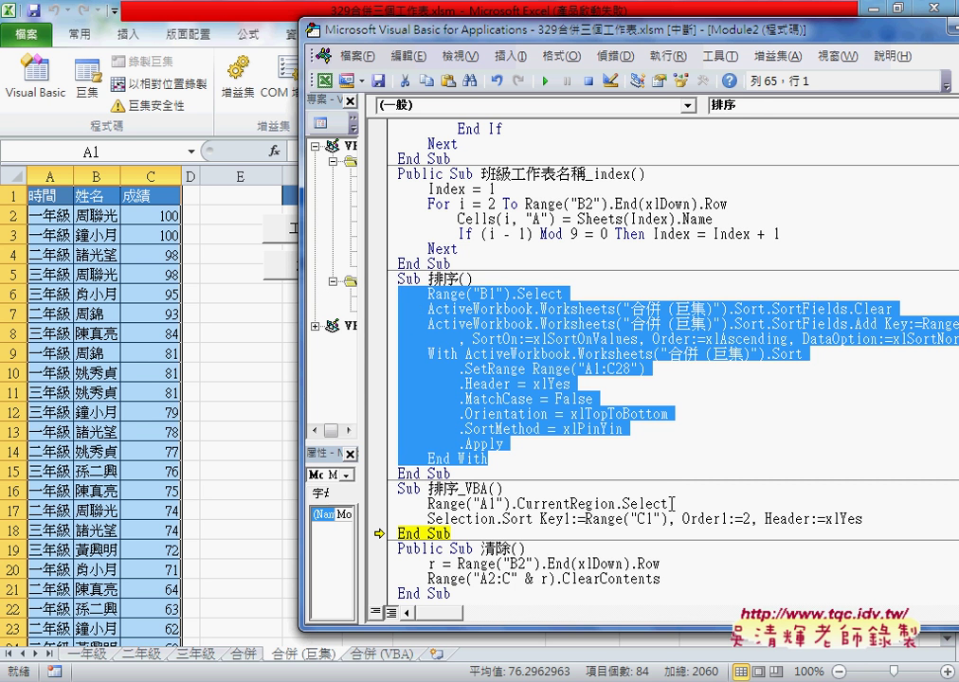
pyautogui.moveTo(667, 503)
pyautogui.mouseDown()
pyautogui.moveTo(428, 504)
pyautogui.moveTo(614, 504)
pyautogui.mouseUp()
pyautogui.click(428, 504)
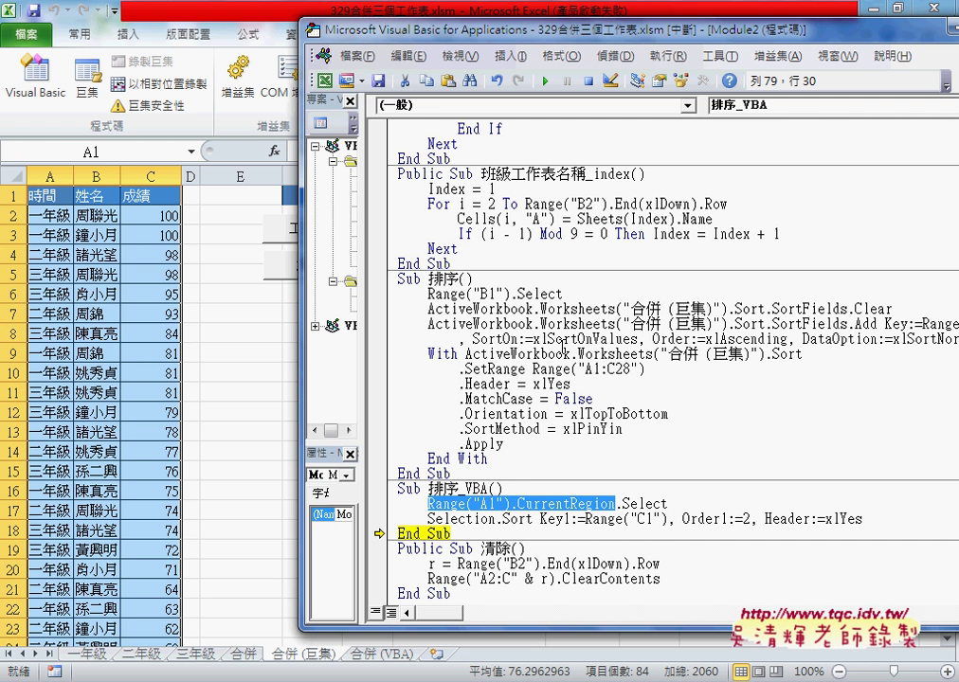
pyautogui.click(439, 278)
pyautogui.click(471, 518)
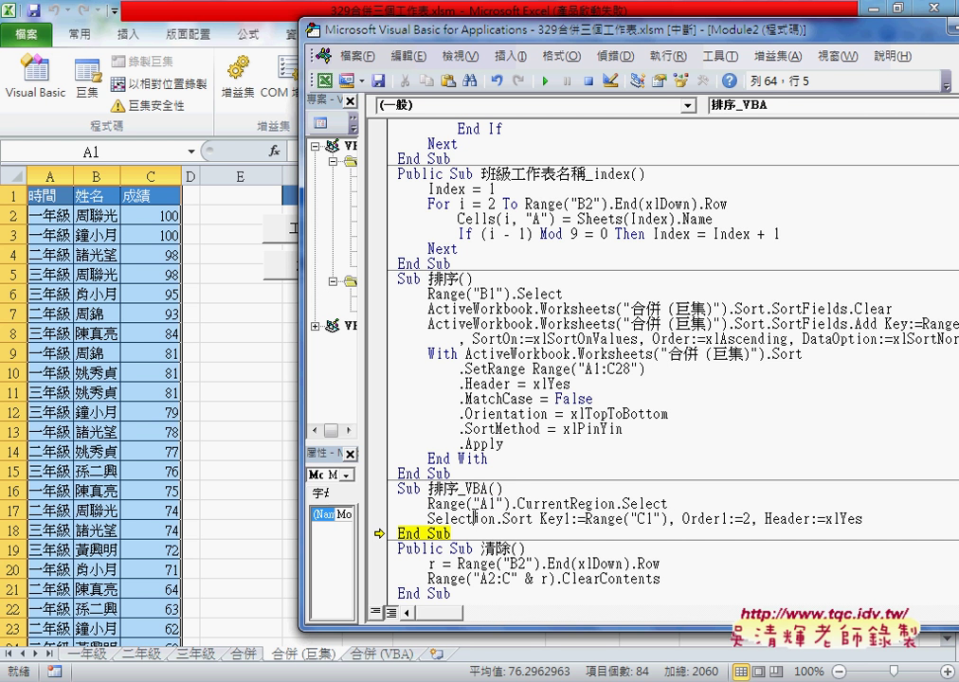
pyautogui.moveTo(862, 518); pyautogui.dragTo(399, 503)
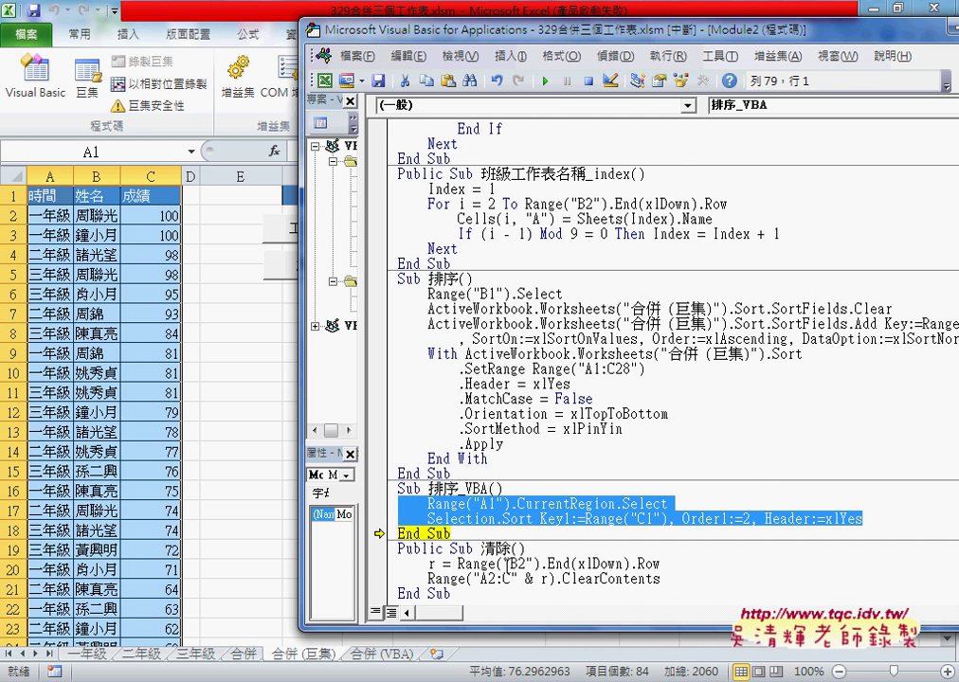
# - Delete the recorded sort code under the '排序 comment in 合併工作表
pyautogui.scroll(1, 519, 552)
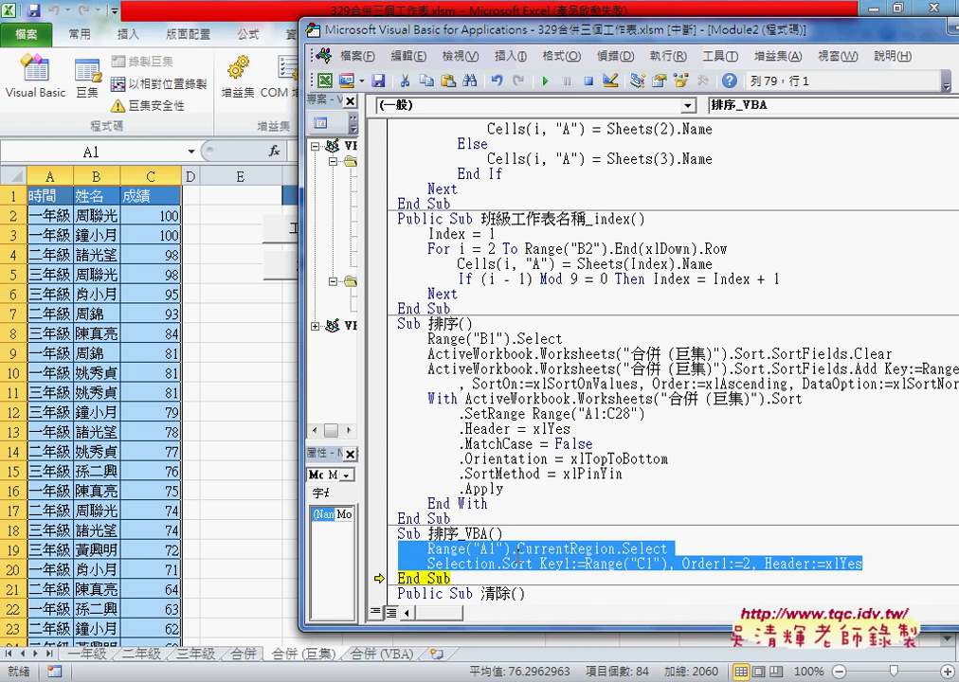
pyautogui.scroll(3, 516, 554)
pyautogui.scroll(2, 517, 531)
pyautogui.scroll(4, 515, 505)
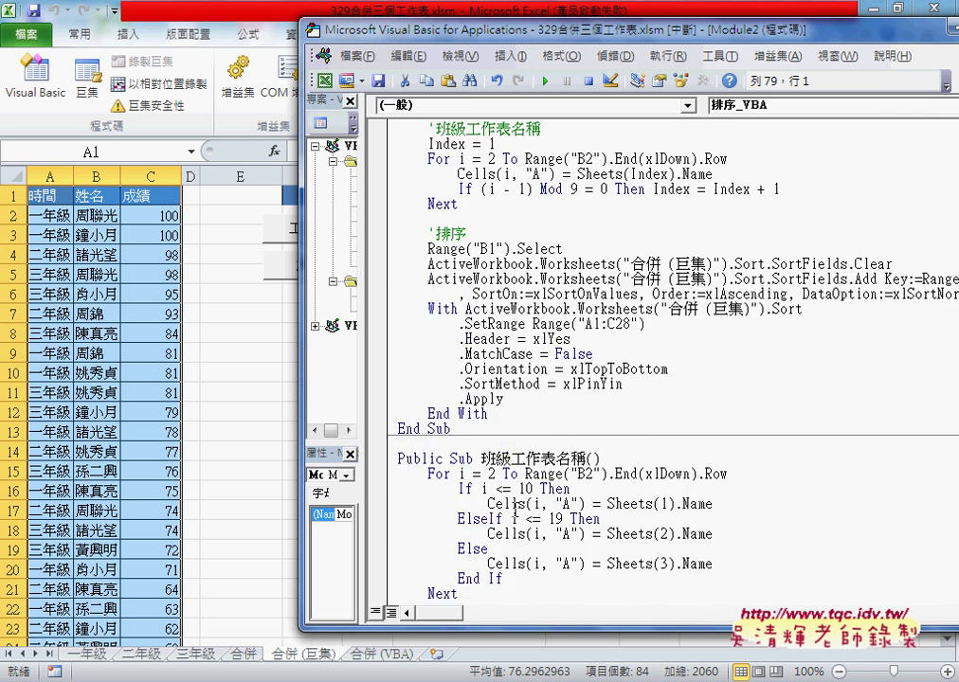
pyautogui.scroll(2, 515, 505)
pyautogui.scroll(4, 512, 505)
pyautogui.scroll(1, 507, 505)
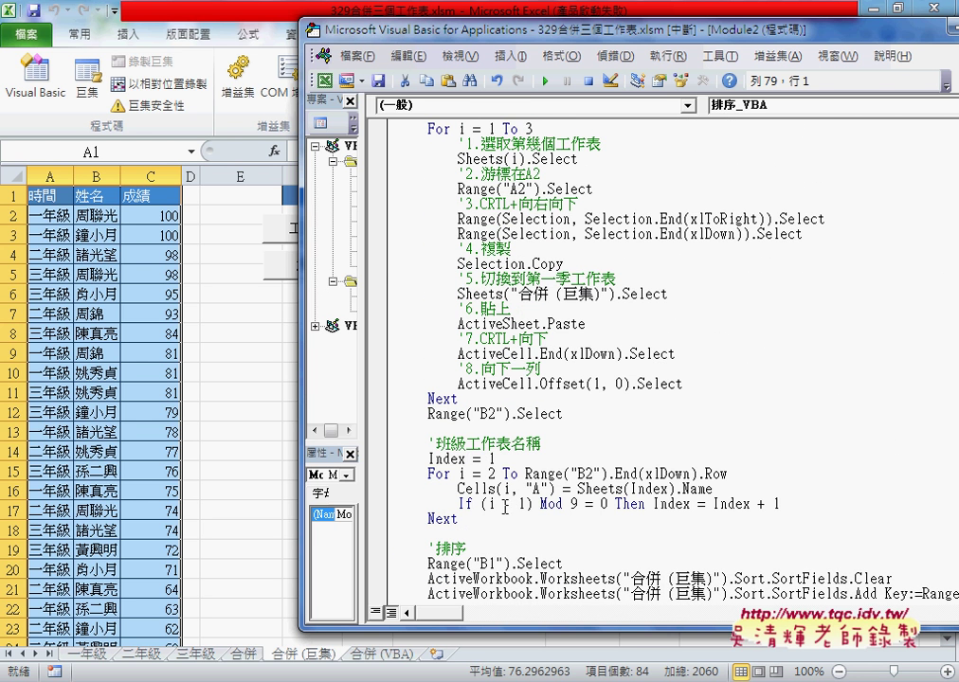
pyautogui.scroll(-1, 481, 513)
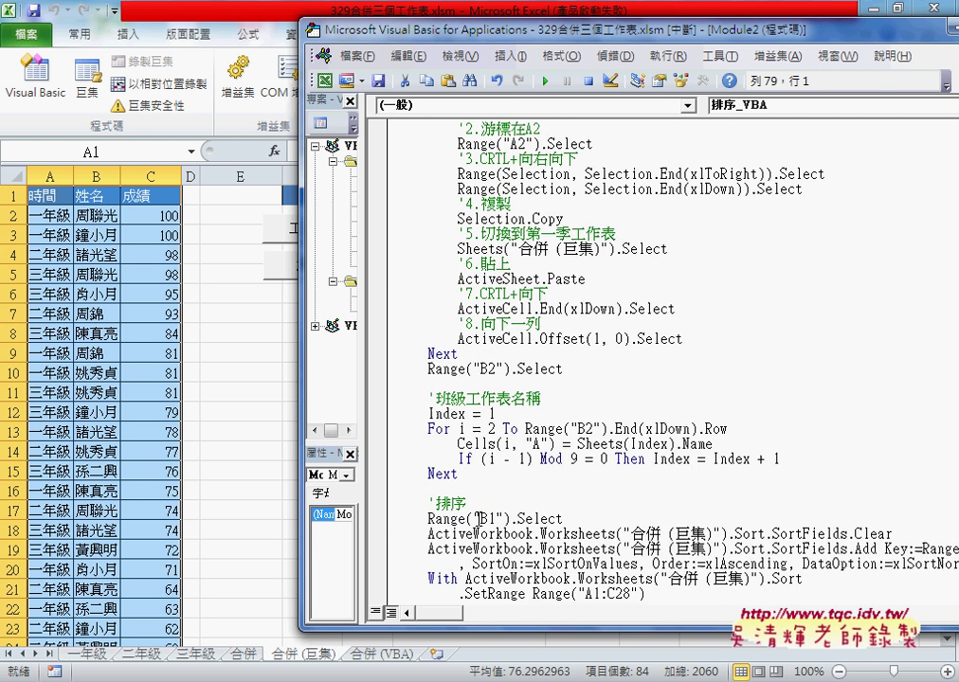
pyautogui.scroll(-1, 479, 518)
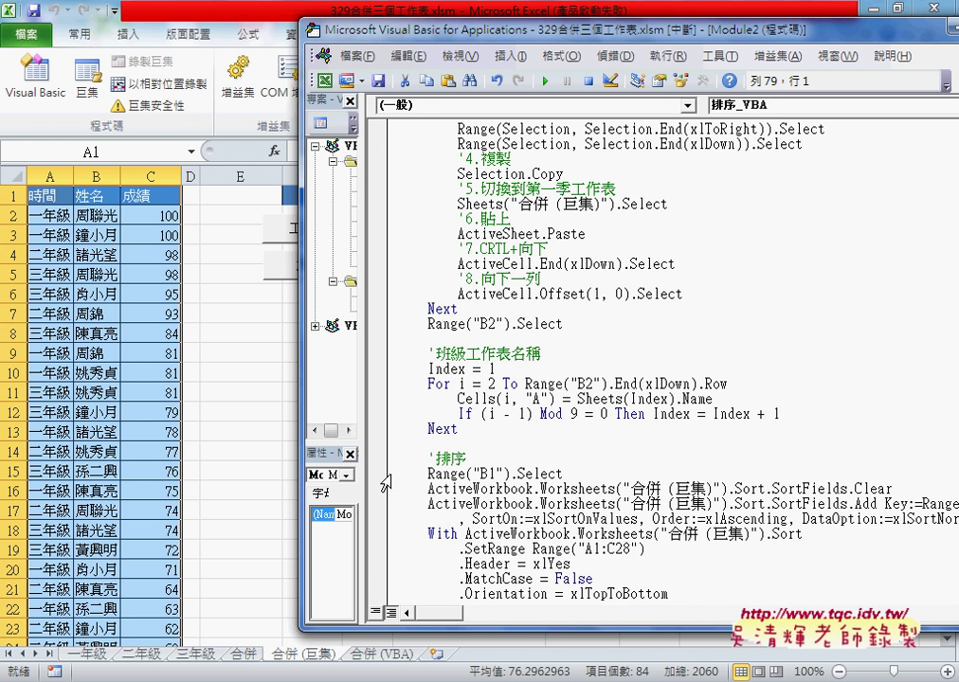
pyautogui.moveTo(385, 481)
pyautogui.mouseDown()
pyautogui.moveTo(400, 474)
pyautogui.moveTo(407, 491)
pyautogui.mouseUp()
pyautogui.press('Delete')
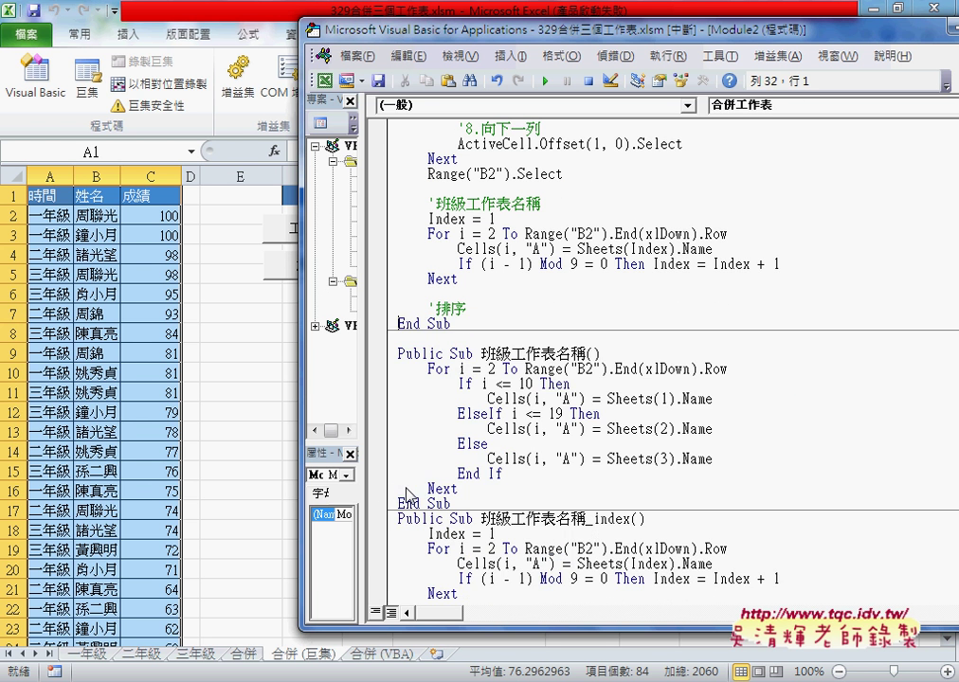
# - Add a new line under '排序 reading Call 排序_VBA
pyautogui.press('Return')
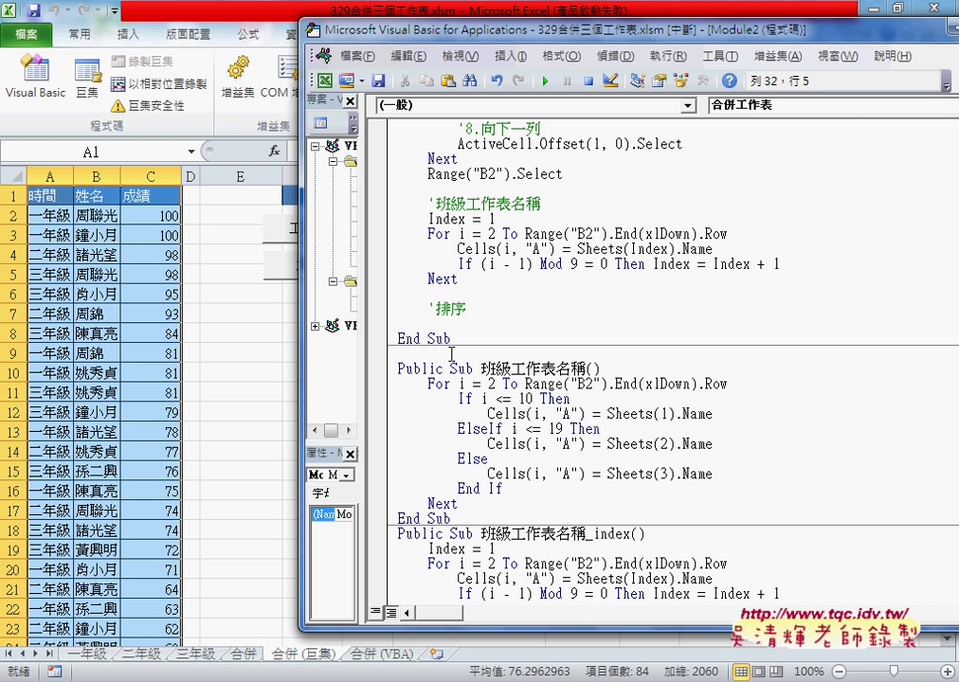
pyautogui.write('call ')
pyautogui.write('排序')
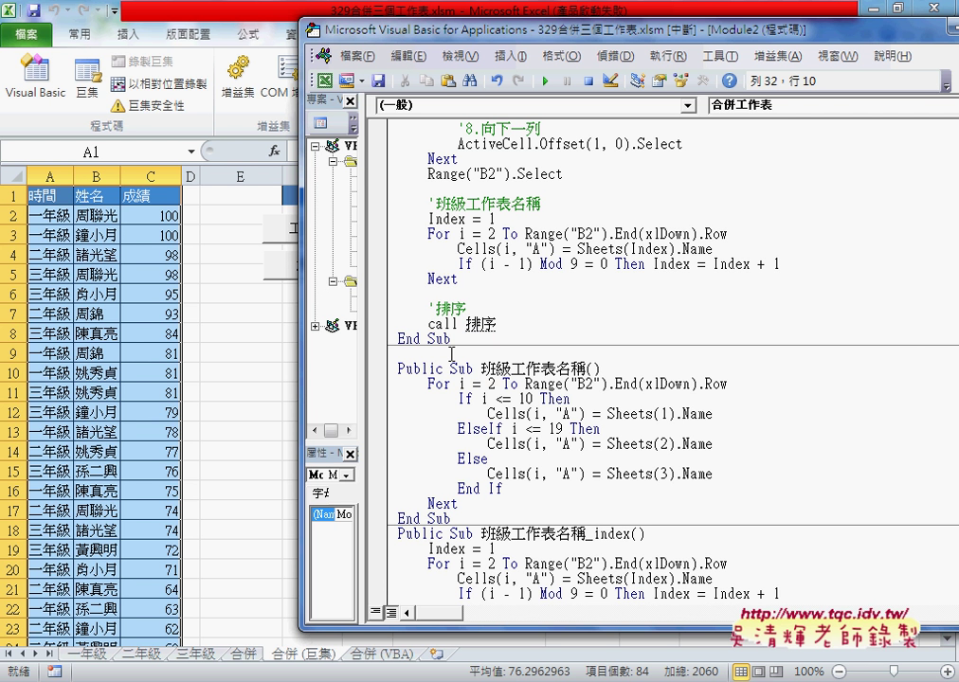
pyautogui.write('_VBA')
pyautogui.press('Return')
pyautogui.click(585, 413)
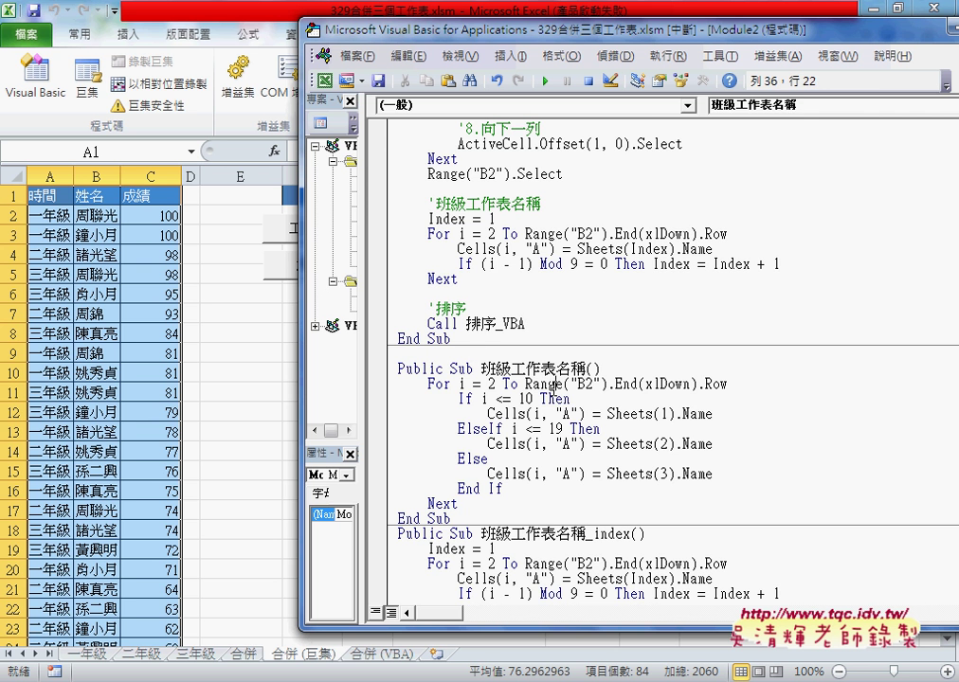
pyautogui.moveTo(525, 323); pyautogui.dragTo(467, 323)
# - Check the called name against the 排序_VBA procedure definition further down
pyautogui.scroll(-2, 466, 318)
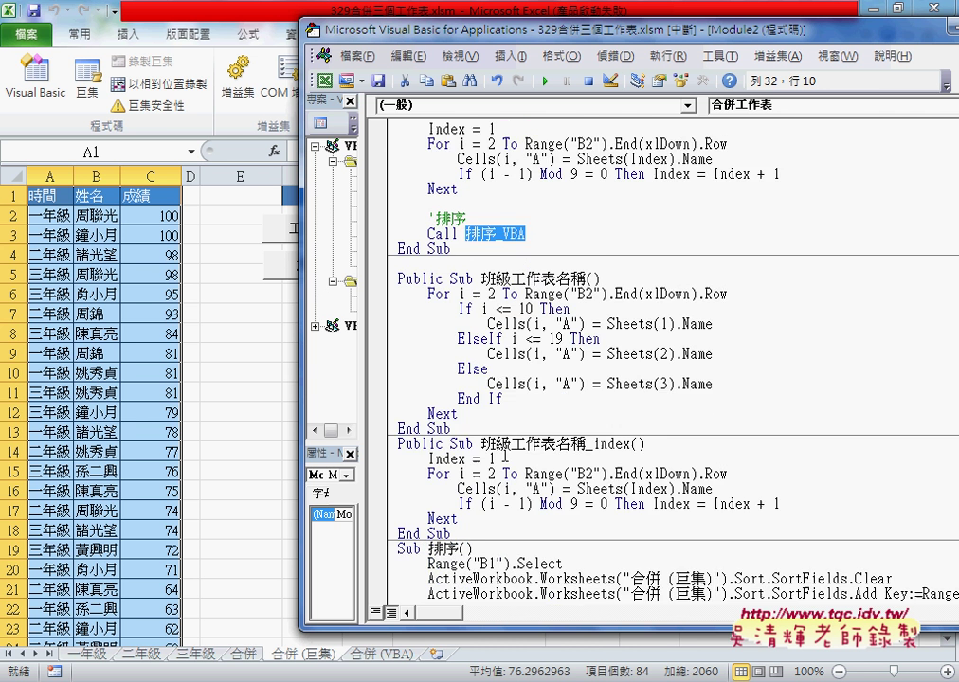
pyautogui.scroll(-3, 466, 318)
pyautogui.scroll(-3, 455, 427)
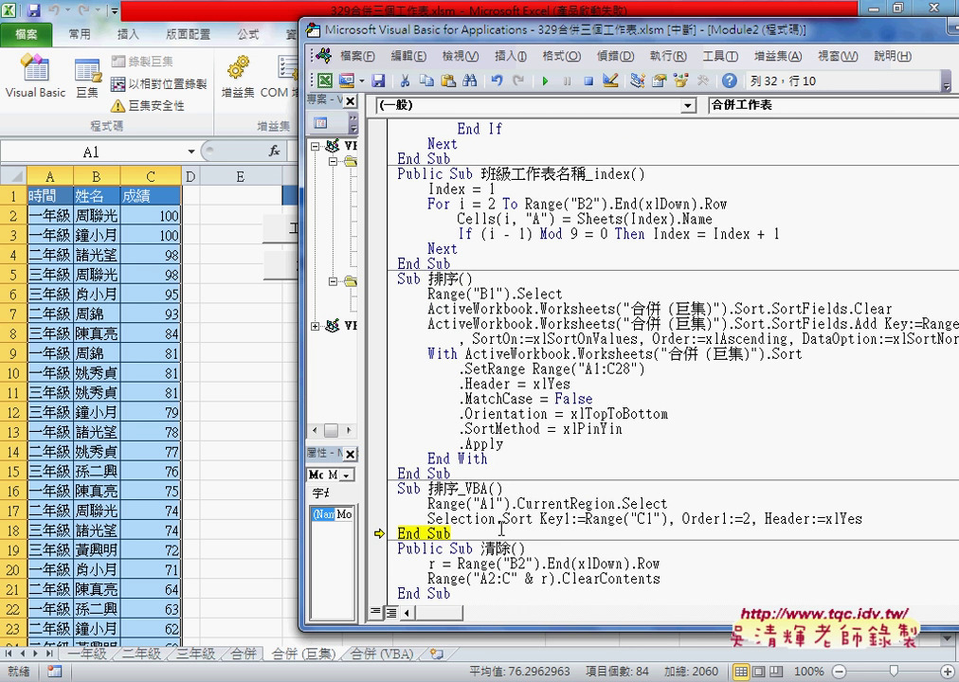
pyautogui.click(486, 488)
pyautogui.scroll(4, 474, 426)
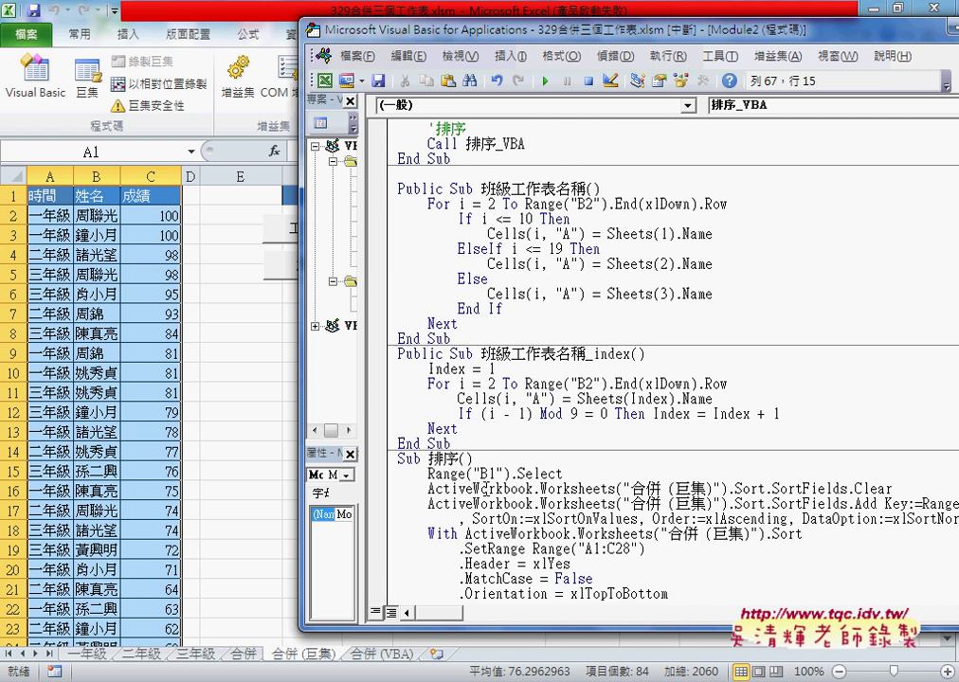
pyautogui.scroll(7, 474, 417)
pyautogui.scroll(2, 469, 398)
# - Delete the Index = 1 … Next loop and start an indented call line
pyautogui.moveTo(387, 414); pyautogui.dragTo(386, 354)
pyautogui.press('Delete')
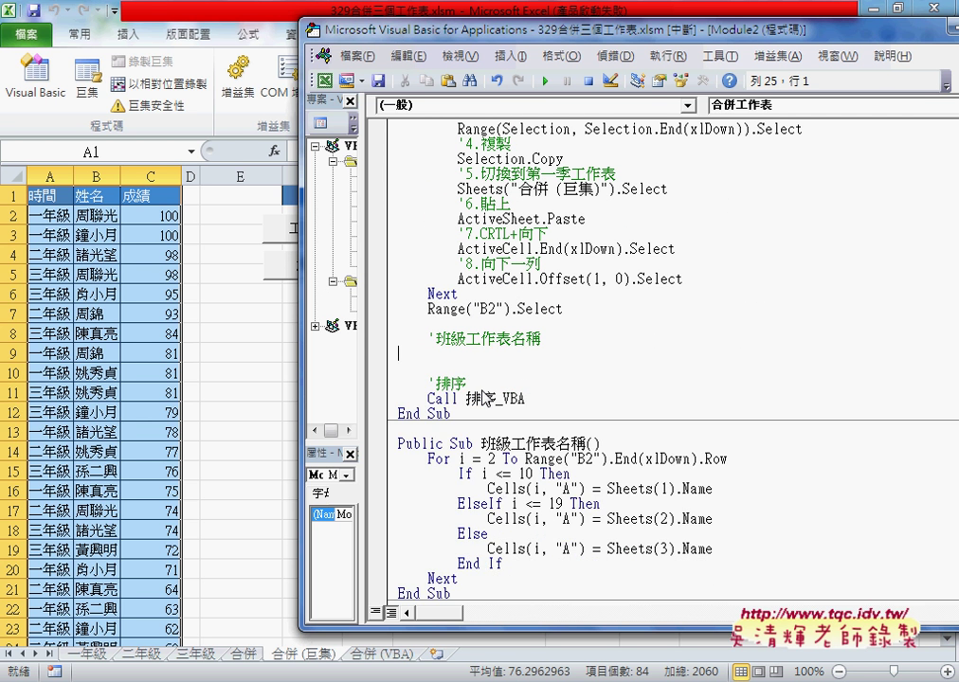
pyautogui.press('Tab')
pyautogui.write('cal')
pyautogui.write('l')
pyautogui.press('Return')
pyautogui.click(453, 417)
# - Copy 班級工作表名稱 from the comment to follow call on that line
pyautogui.moveTo(541, 338); pyautogui.dragTo(435, 338)
pyautogui.moveTo(492, 338); pyautogui.dragTo(459, 353)
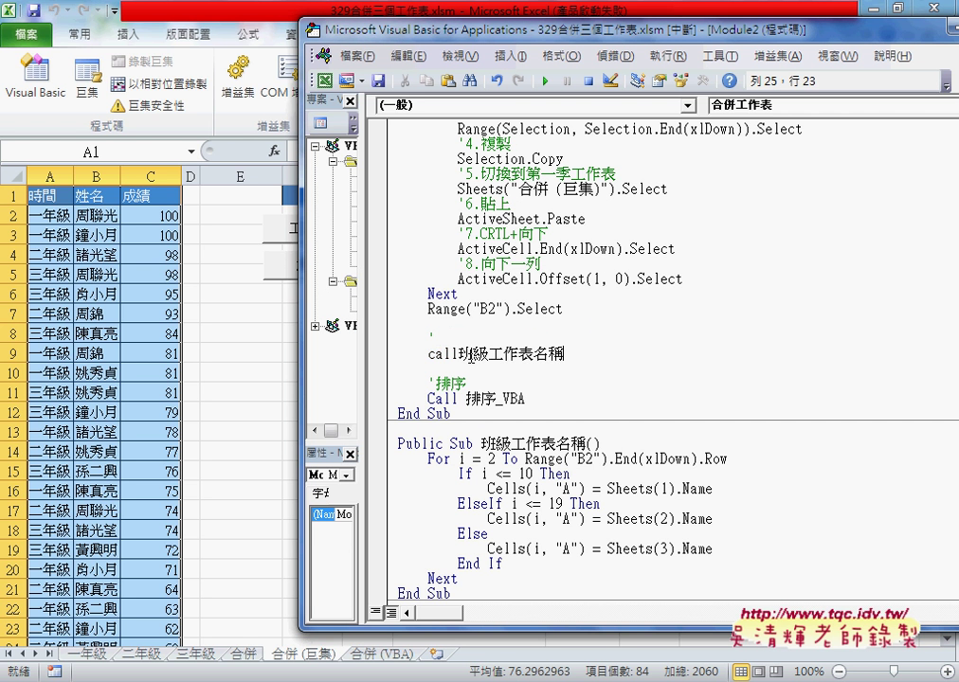
pyautogui.click(460, 353)
pyautogui.moveTo(569, 354)
pyautogui.mouseDown()
pyautogui.moveTo(495, 353)
pyautogui.moveTo(433, 337)
pyautogui.mouseUp()
pyautogui.click(568, 369)
# - Copy the _index suffix from the procedure definition and append it, giving Call 班級工作表名稱_index
pyautogui.scroll(-1, 562, 409)
pyautogui.scroll(-3, 572, 406)
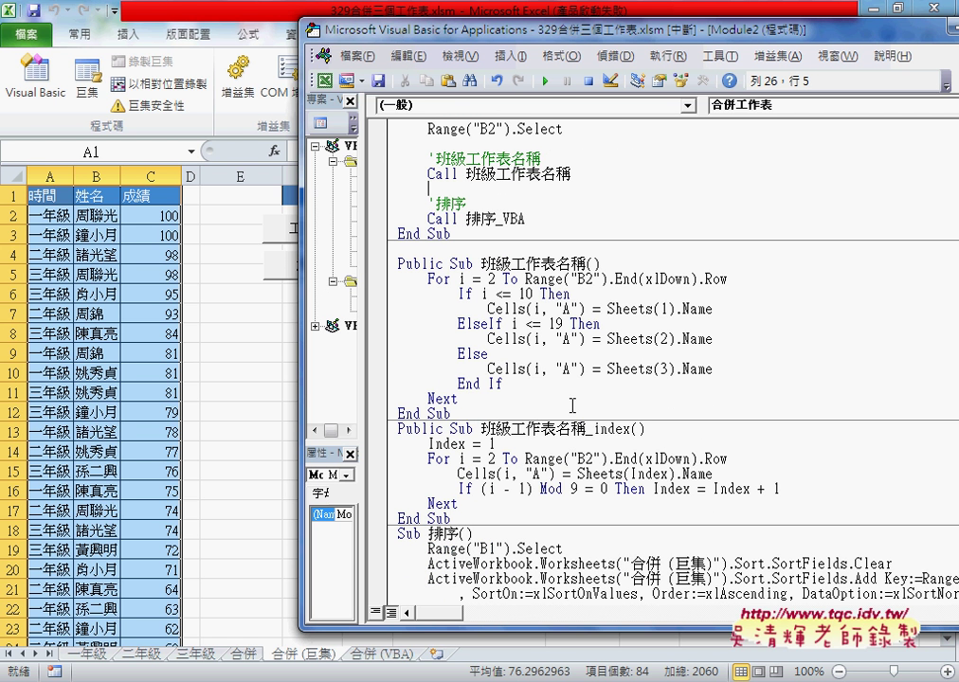
pyautogui.moveTo(586, 429); pyautogui.dragTo(629, 432)
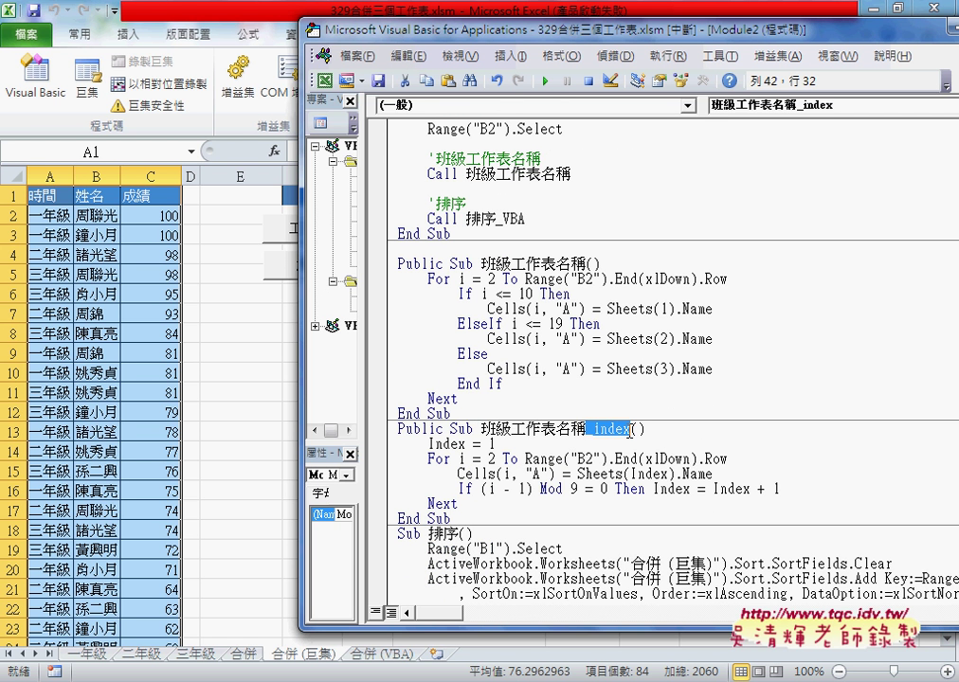
pyautogui.hotkey('ctrl', 'c')
pyautogui.scroll(3, 629, 398)
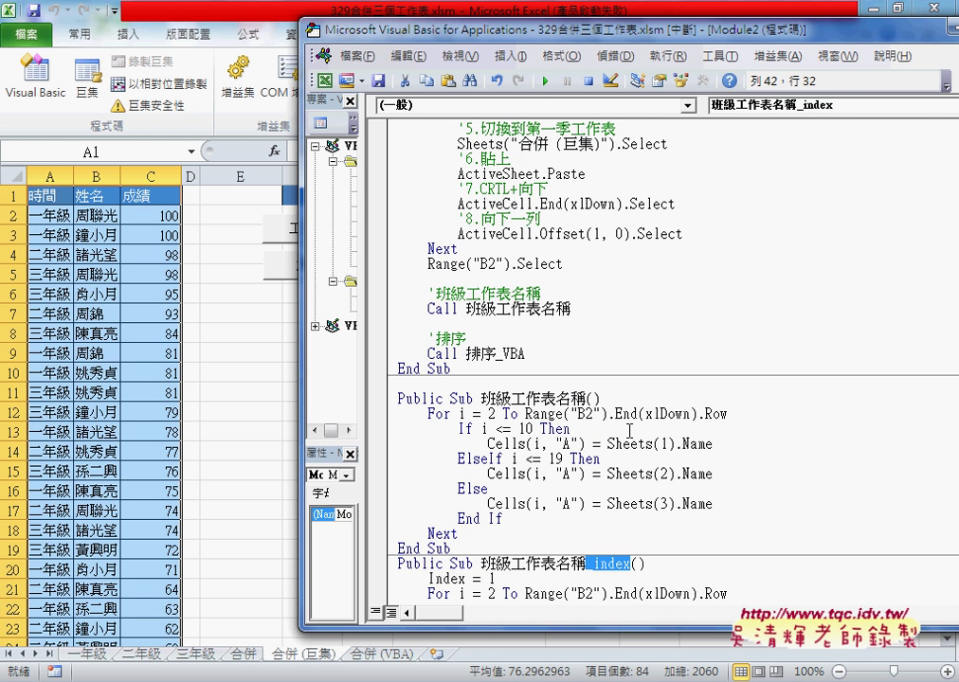
pyautogui.click(607, 307)
pyautogui.hotkey('ctrl', 'v')
pyautogui.press('Down')
pyautogui.press('Down')
pyautogui.press('Down')
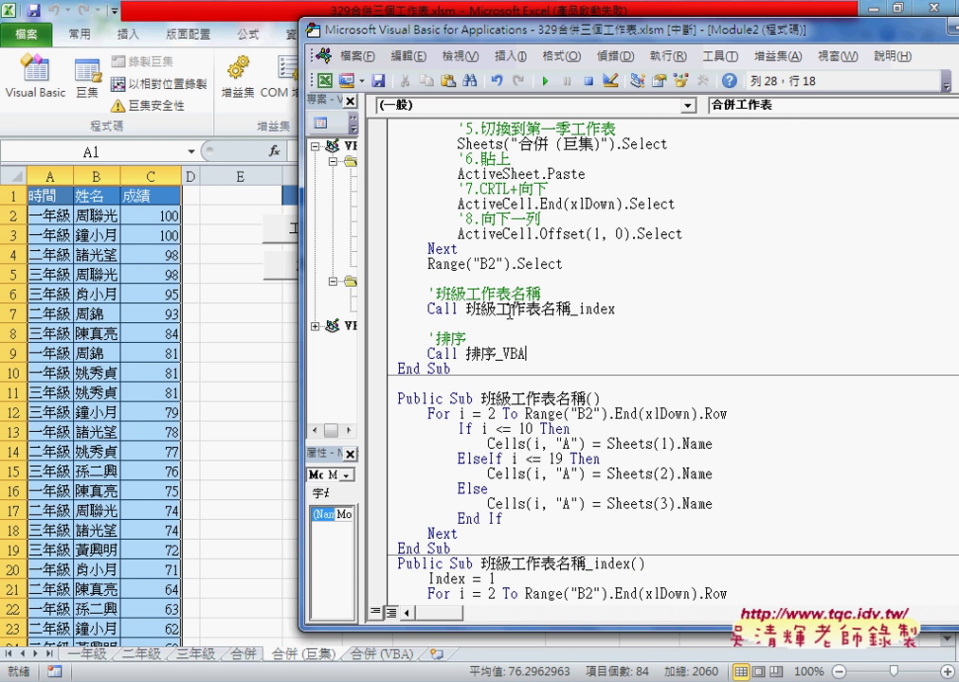
pyautogui.press('Left')
pyautogui.press('Left')
pyautogui.press('Left')
pyautogui.scroll(2, 593, 376)
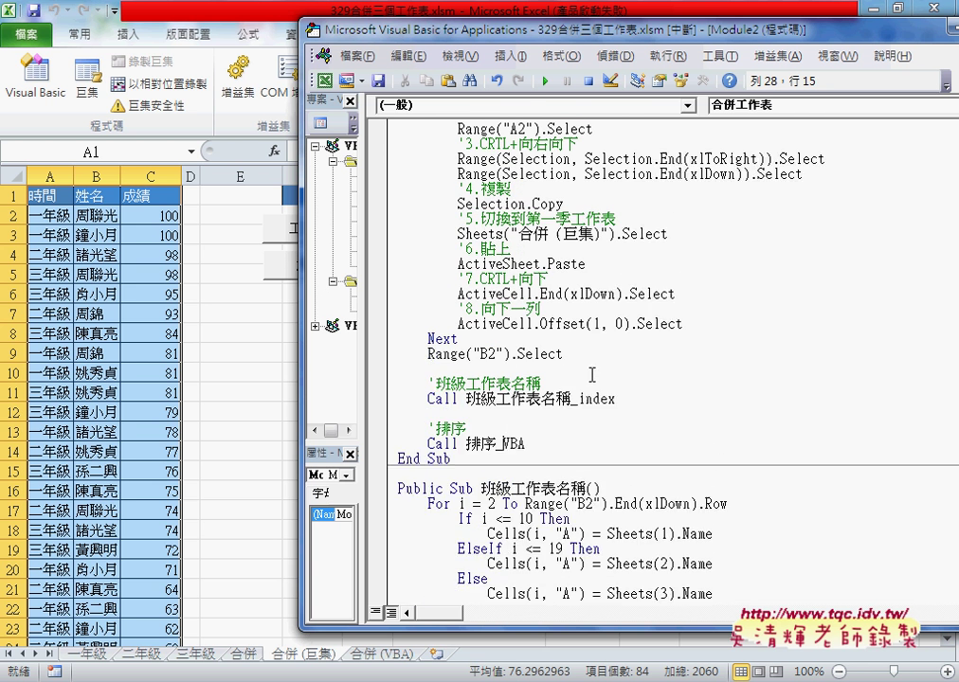
pyautogui.scroll(1, 593, 376)
pyautogui.click(571, 406)
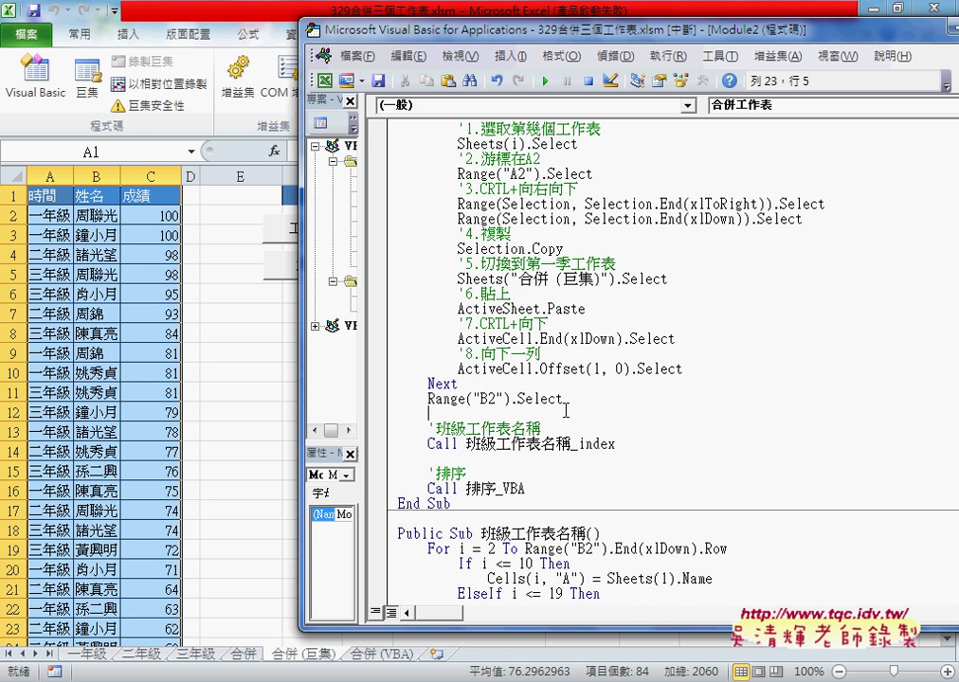
pyautogui.moveTo(571, 403)
pyautogui.mouseDown()
pyautogui.moveTo(375, 115)
pyautogui.moveTo(398, 159)
pyautogui.mouseUp()
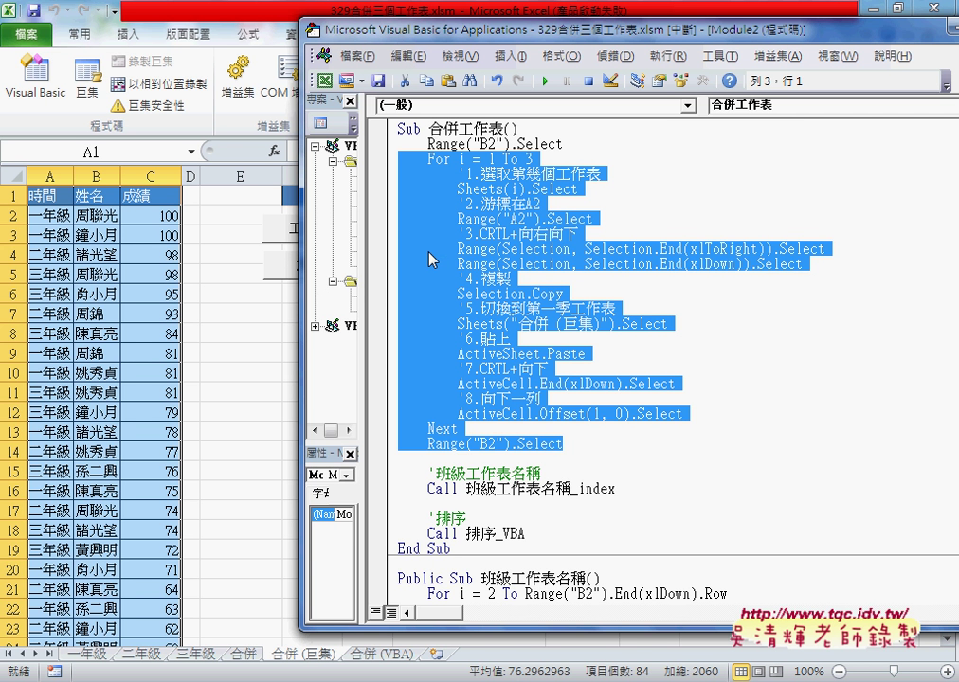
pyautogui.scroll(-5, 561, 331)
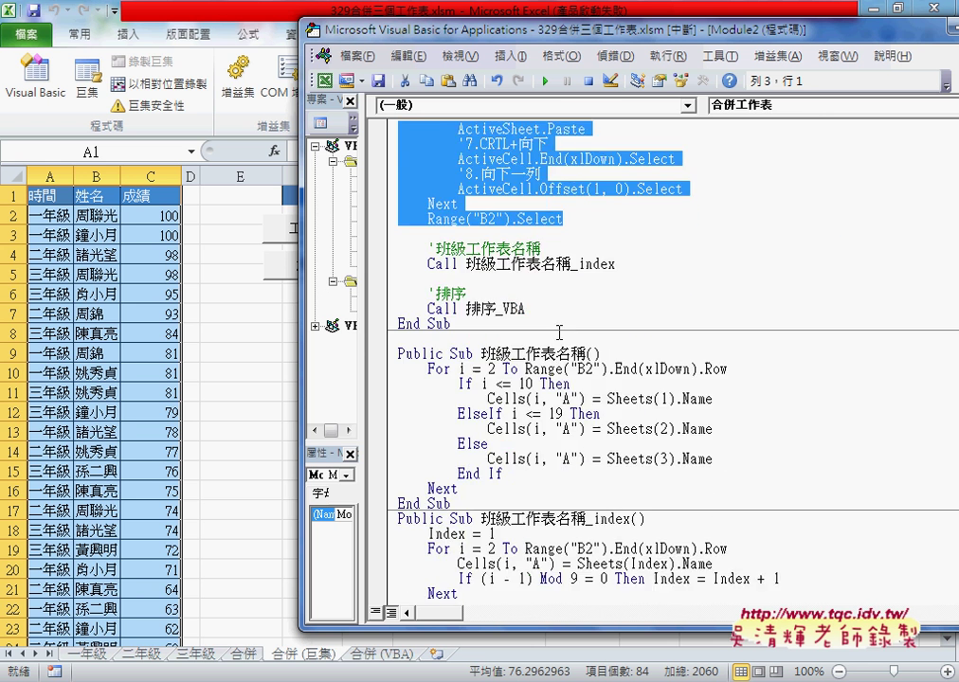
pyautogui.scroll(-3, 561, 331)
pyautogui.scroll(-4, 561, 331)
pyautogui.scroll(-1, 561, 331)
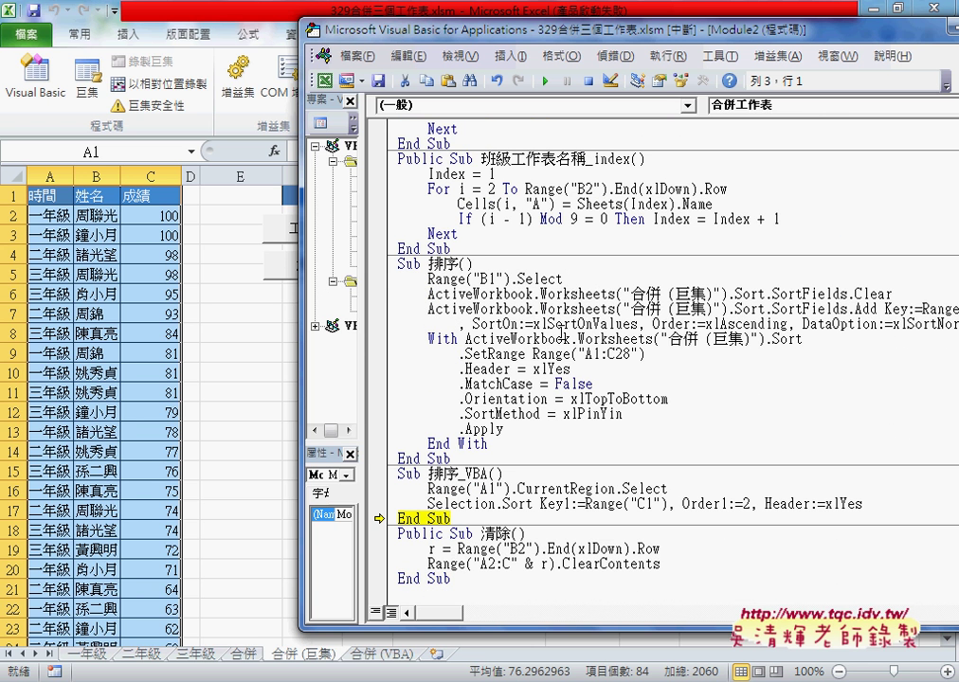
pyautogui.click(511, 368)
pyautogui.moveTo(499, 446); pyautogui.dragTo(399, 279)
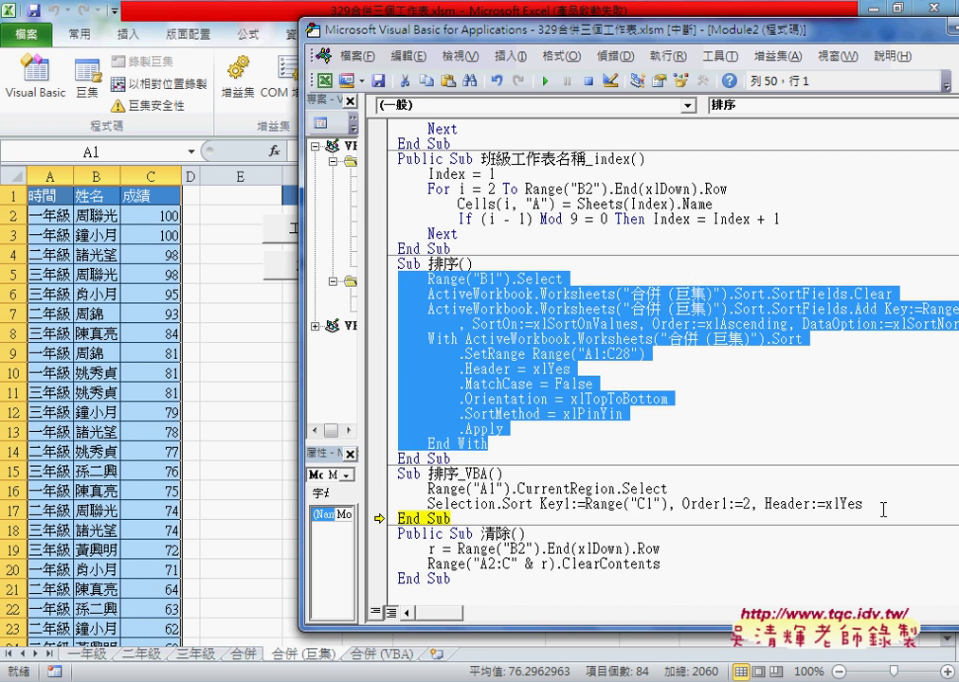
pyautogui.moveTo(862, 504); pyautogui.dragTo(389, 495)
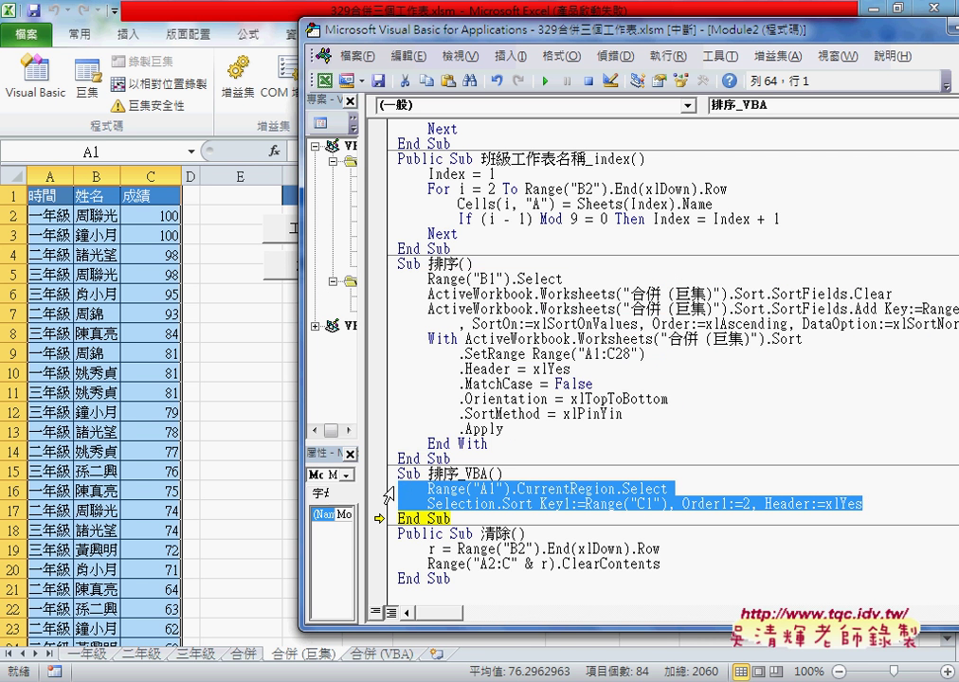